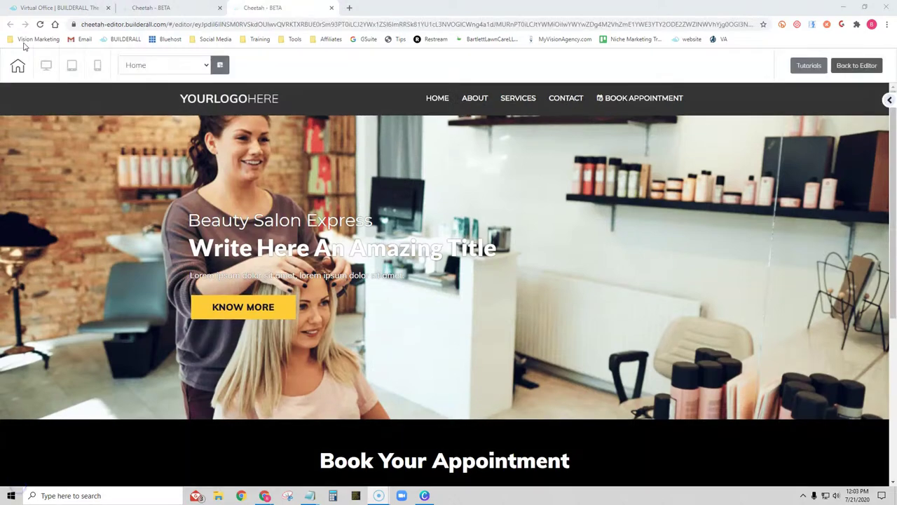
- Dismiss the live chat notice in the virtual office and find Builderall Booking in the apps list
left_click(30, 7)
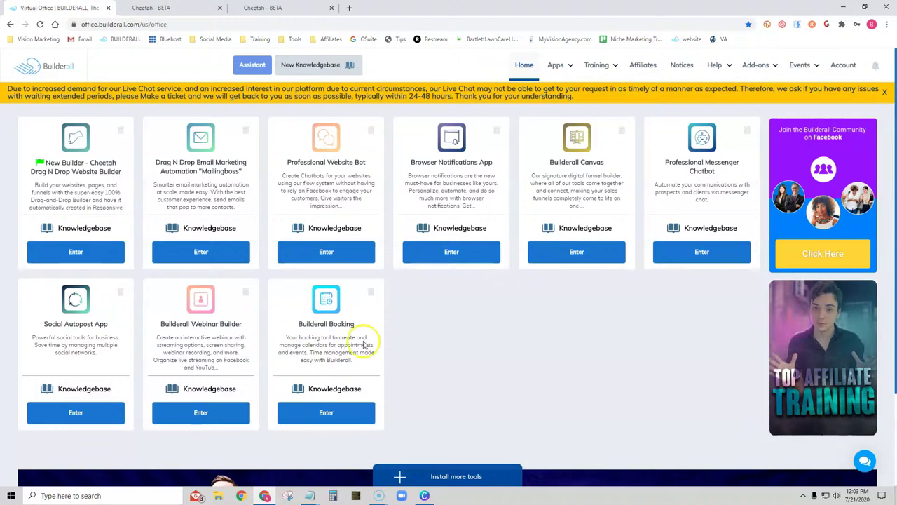
left_click(884, 94)
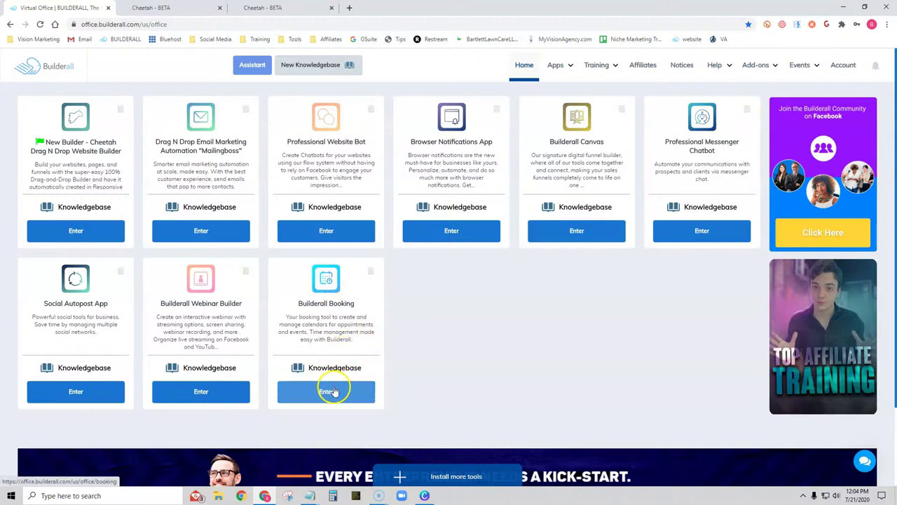
left_click(558, 64)
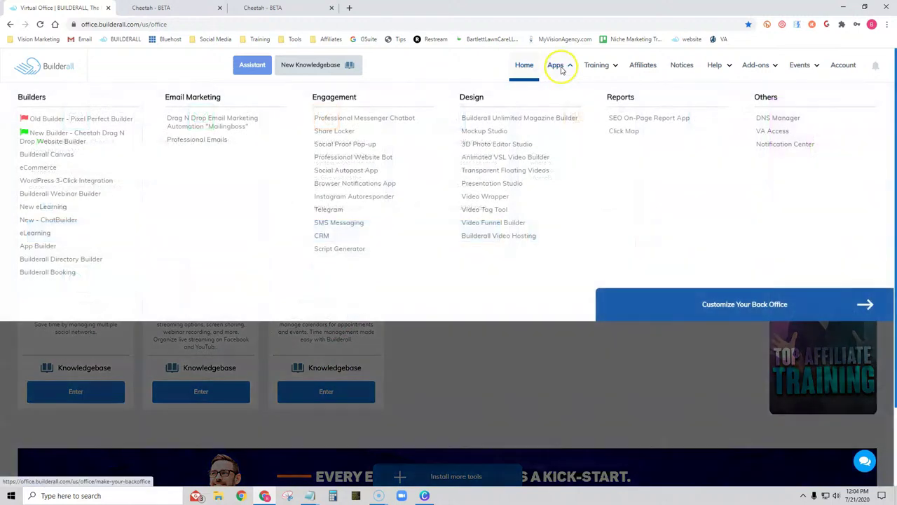
left_click(30, 281)
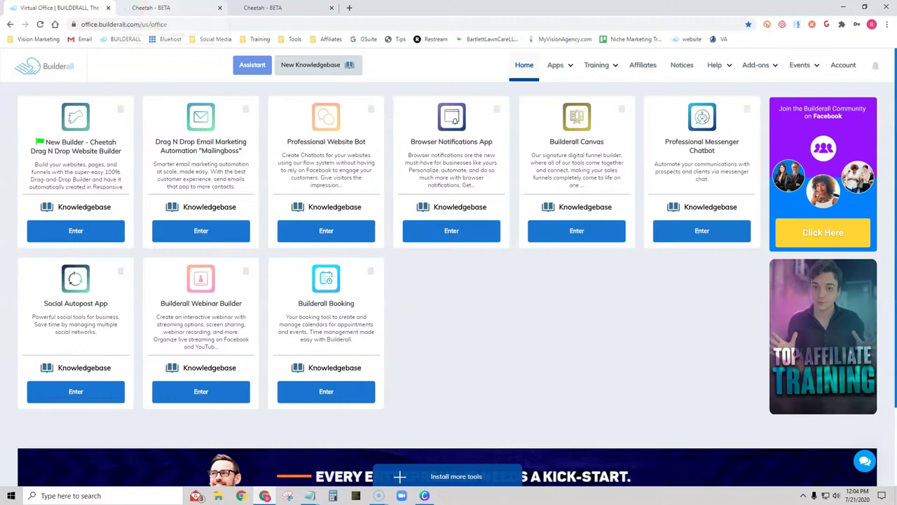
- View the Booking tool from the Booking Calendar site's management page, and close it to return to the page editor
left_click(151, 8)
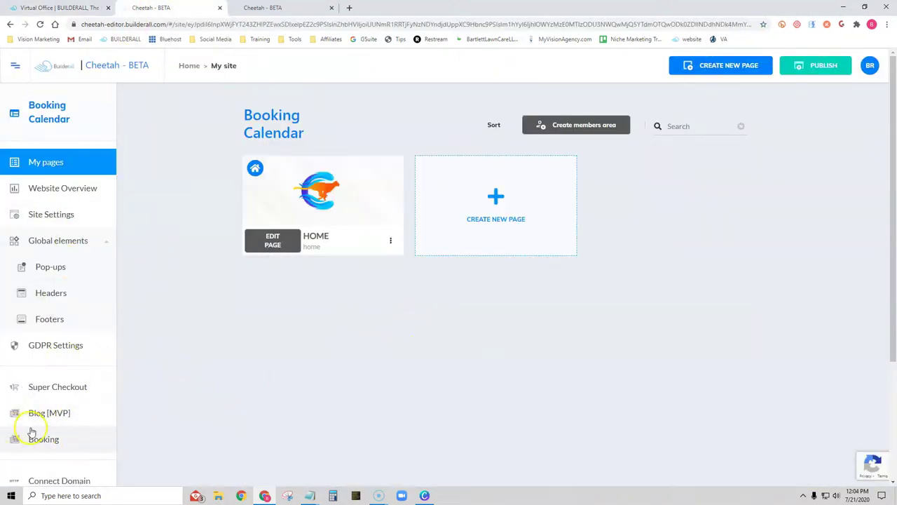
left_click(49, 441)
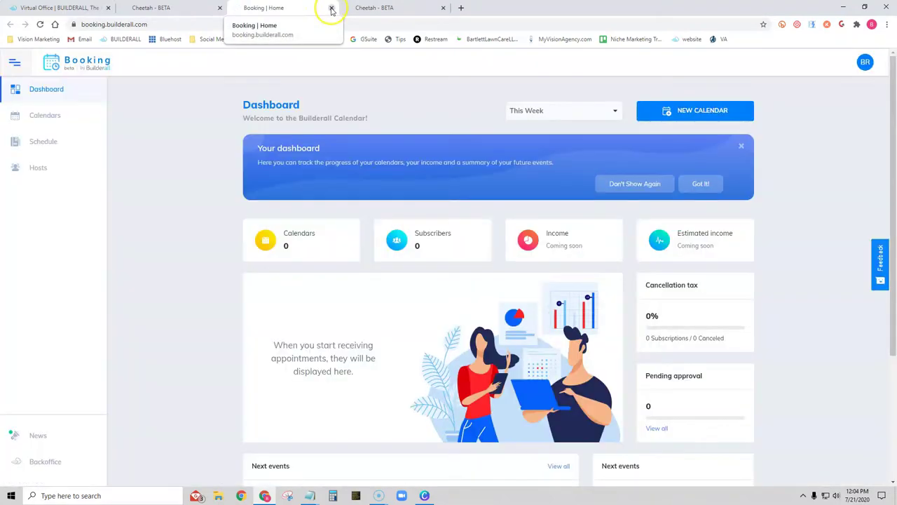
left_click(330, 8)
key("ctrl+Tab")
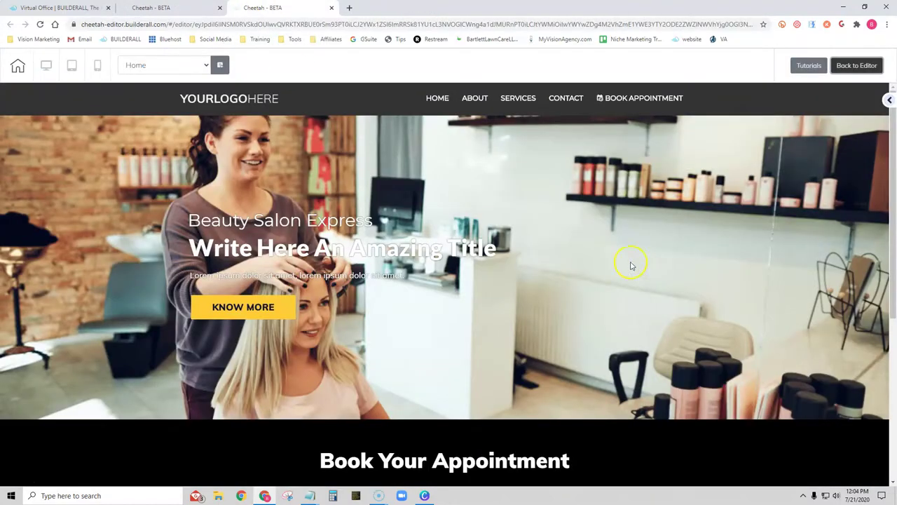
- Leave the page preview and place a Booking element below the Book Your Appointment heading
left_click(857, 66)
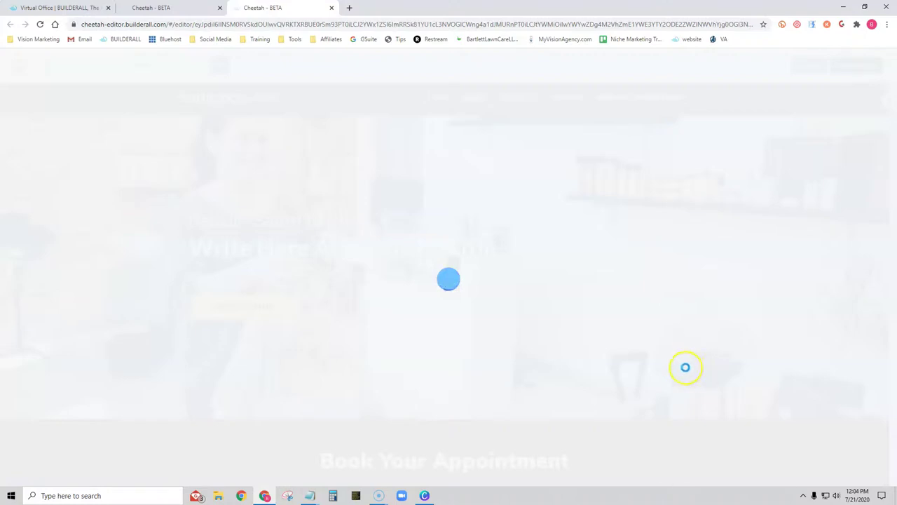
scroll(685, 370, "down", 3)
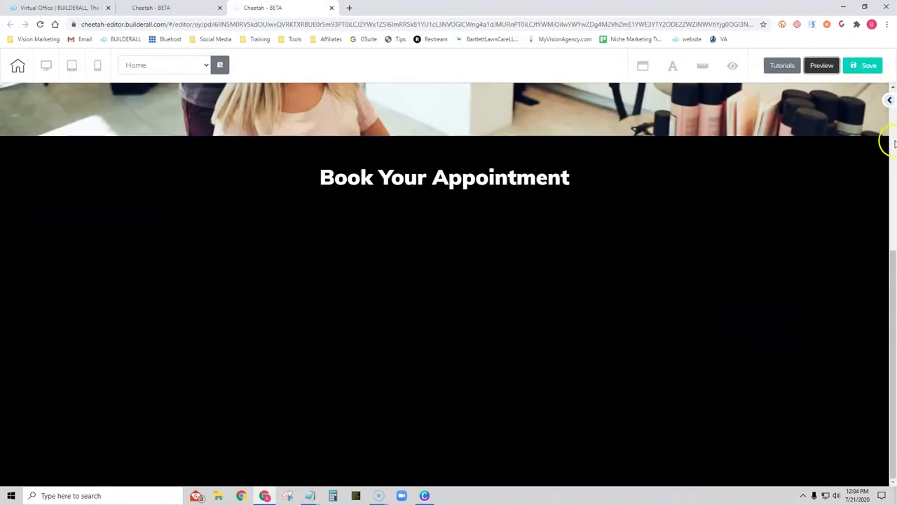
left_click(890, 100)
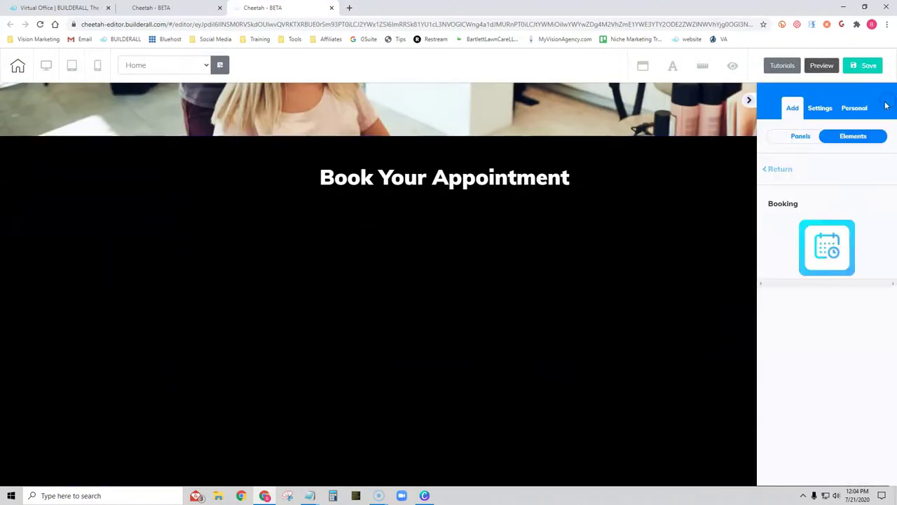
left_click(781, 169)
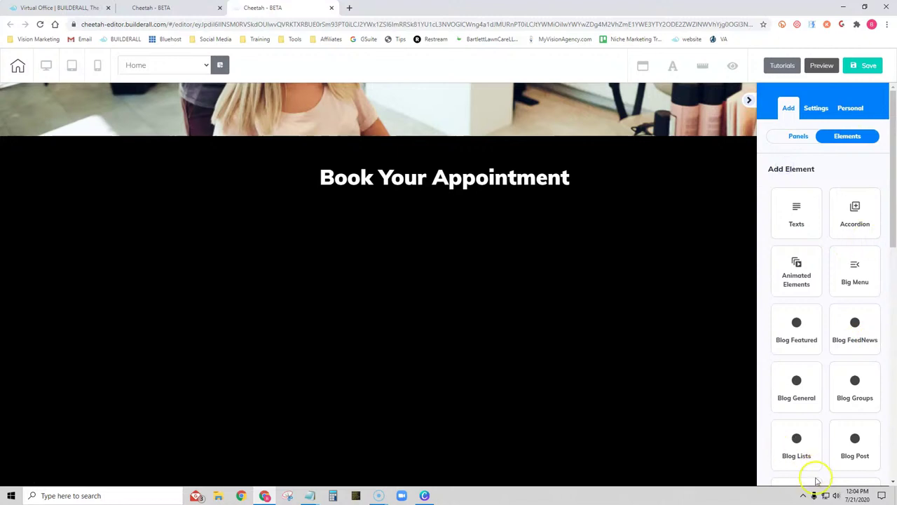
scroll(845, 297, "down", 1)
scroll(844, 297, "down", 2)
left_click(797, 214)
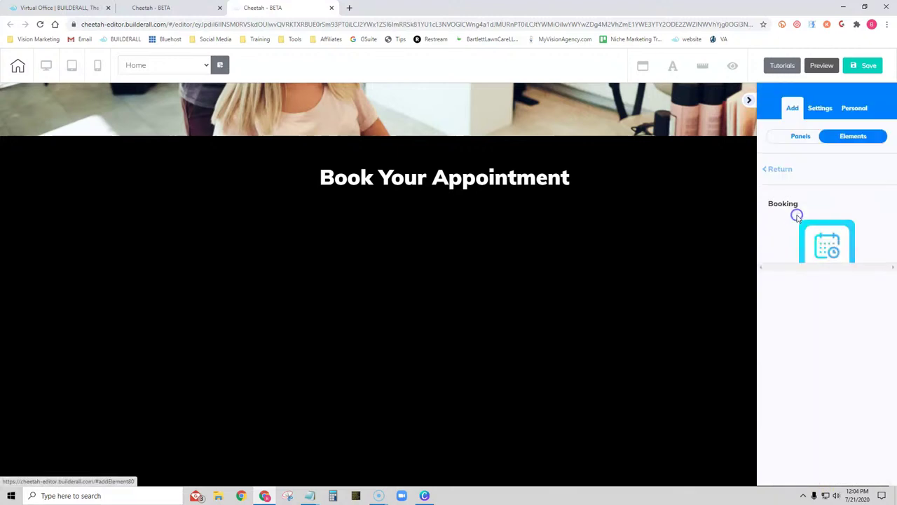
left_click_drag(827, 246, 419, 281)
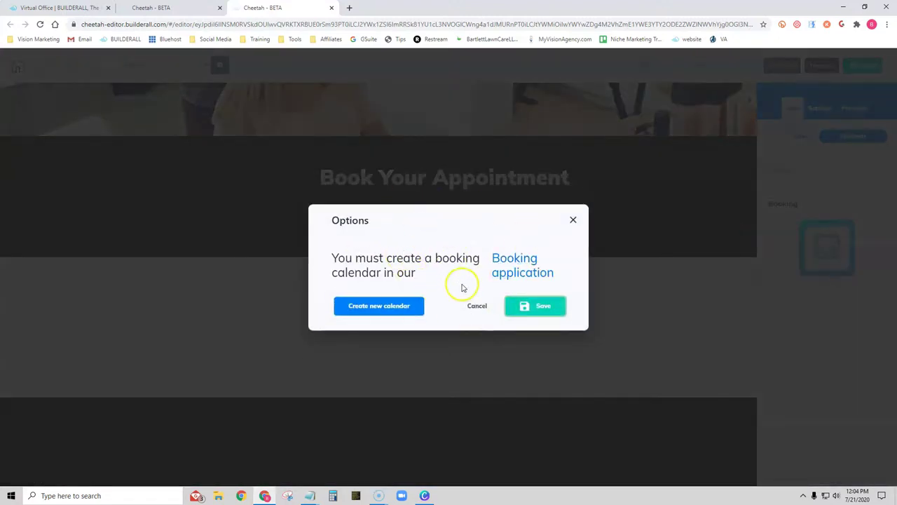
- Go to the Booking application from the element's options, review its dashboard and open the new calendar page
left_click(381, 309)
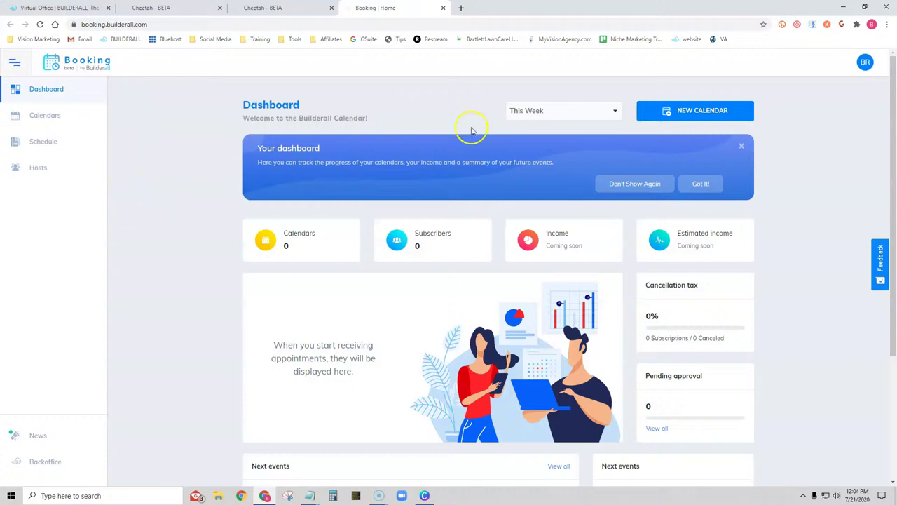
scroll(794, 262, "down", 2)
scroll(229, 208, "up", 1)
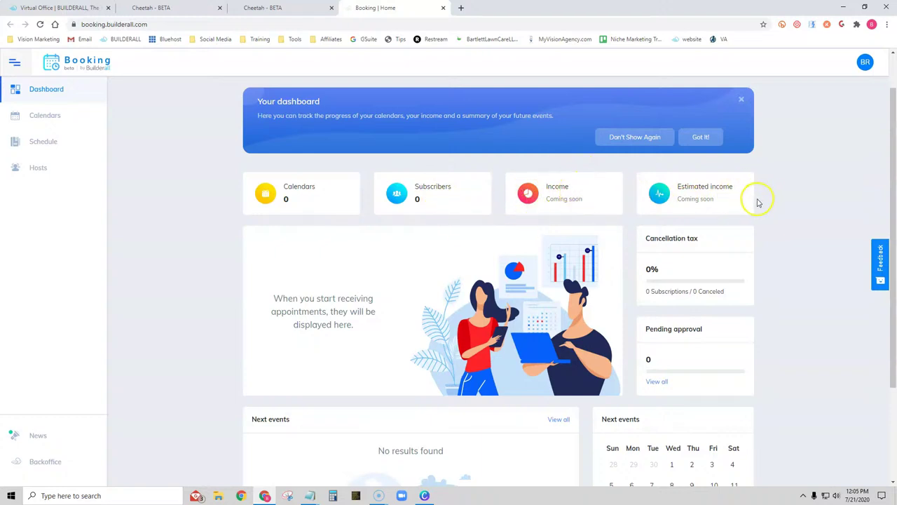
scroll(778, 204, "down", 1)
scroll(777, 204, "up", 1)
scroll(227, 179, "up", 1)
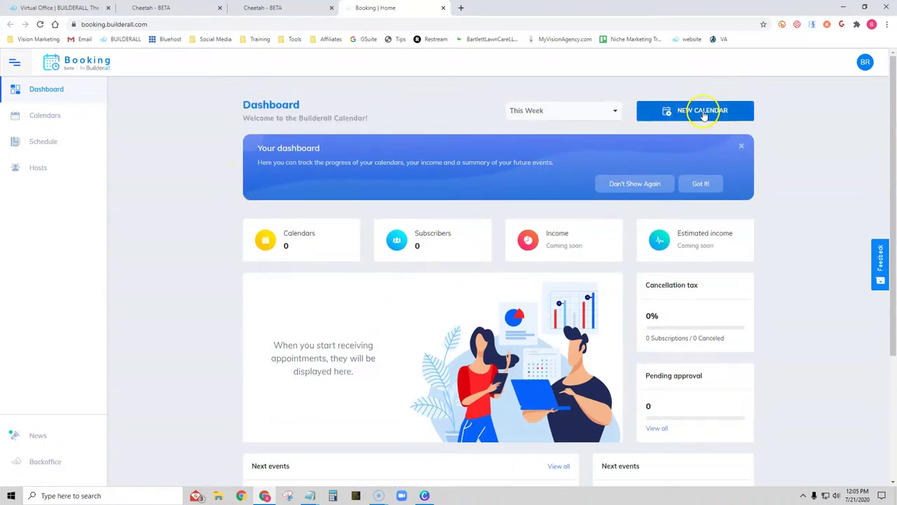
left_click(703, 114)
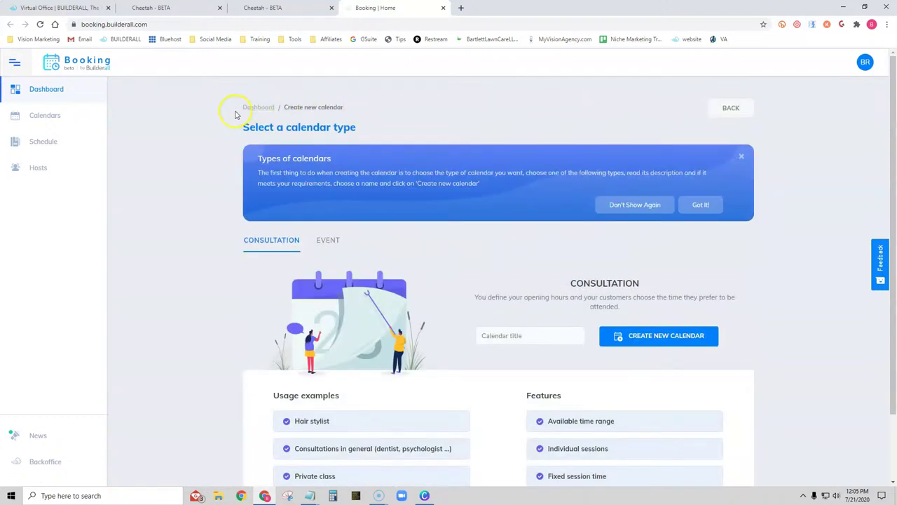
- Rename the existing booking host as Hair Salon and save it
left_click(40, 169)
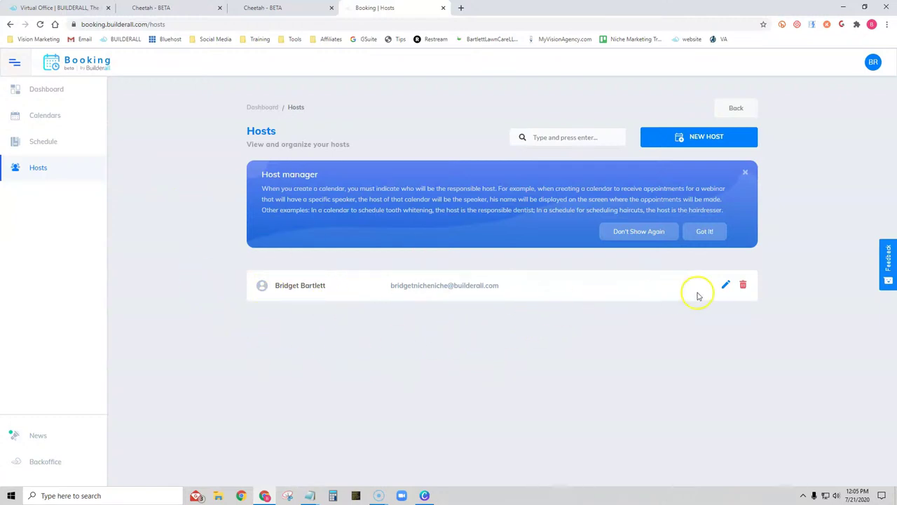
left_click(726, 286)
left_click(372, 286)
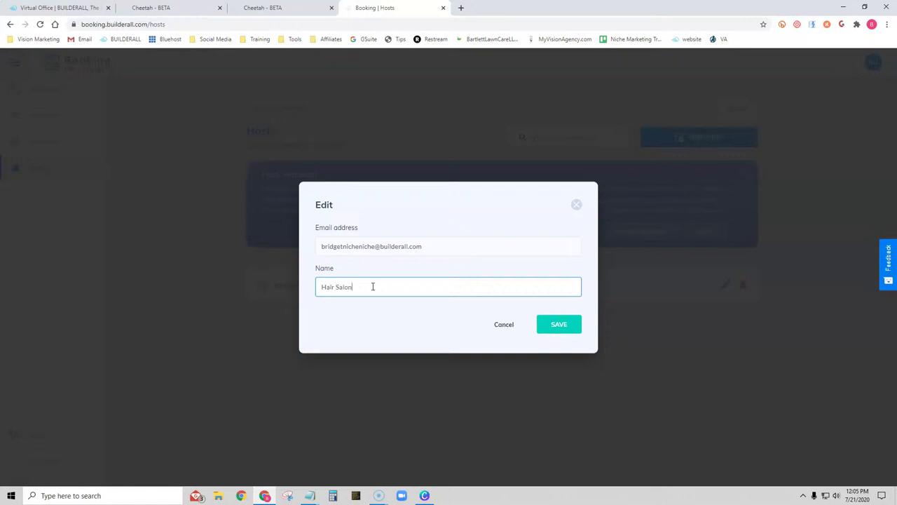
left_click(552, 329)
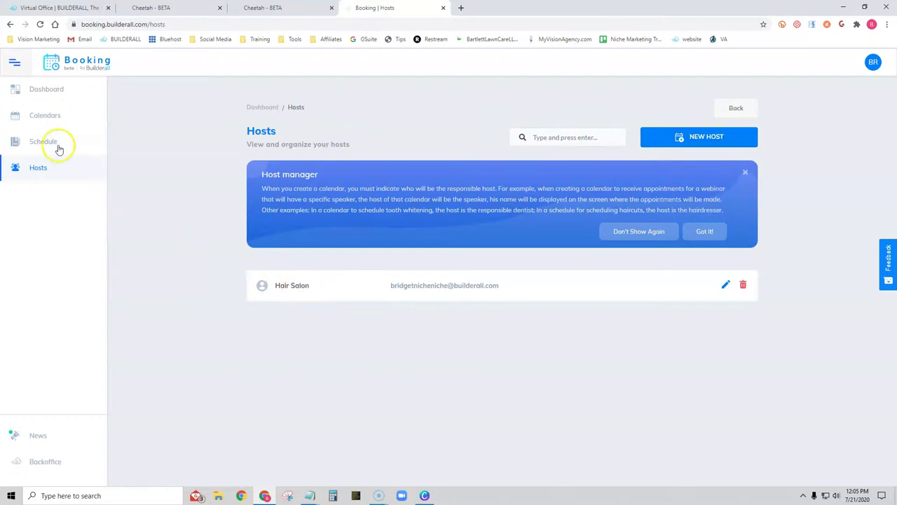
- Start a new calendar and compare the usage examples and features of the Consultation and Event types
left_click(84, 116)
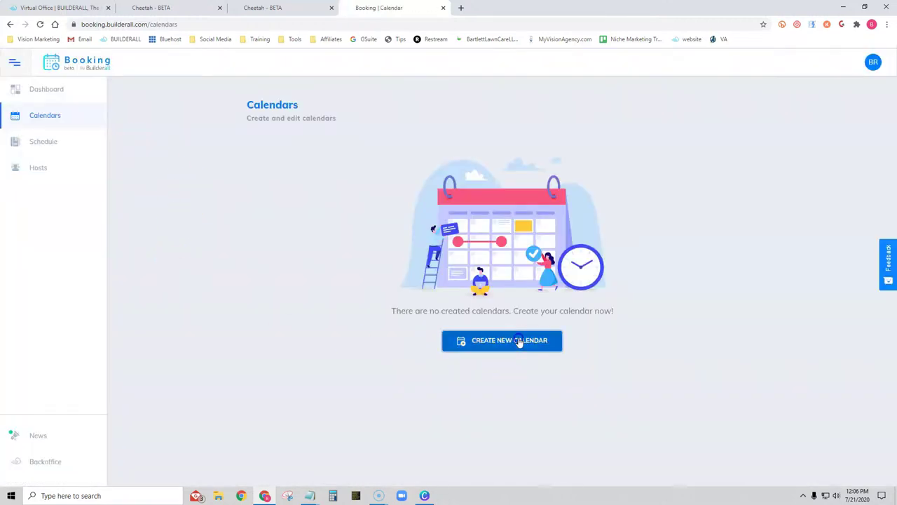
left_click(518, 341)
scroll(761, 284, "down", 2)
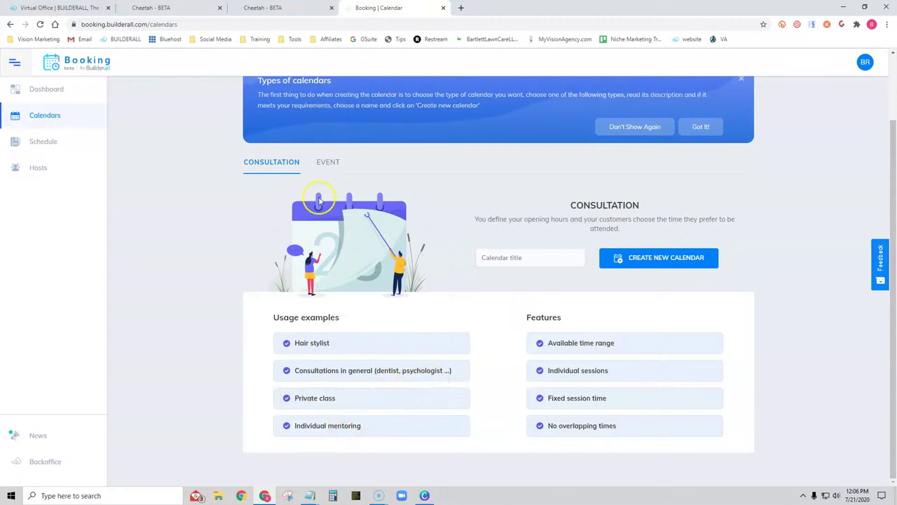
left_click(323, 163)
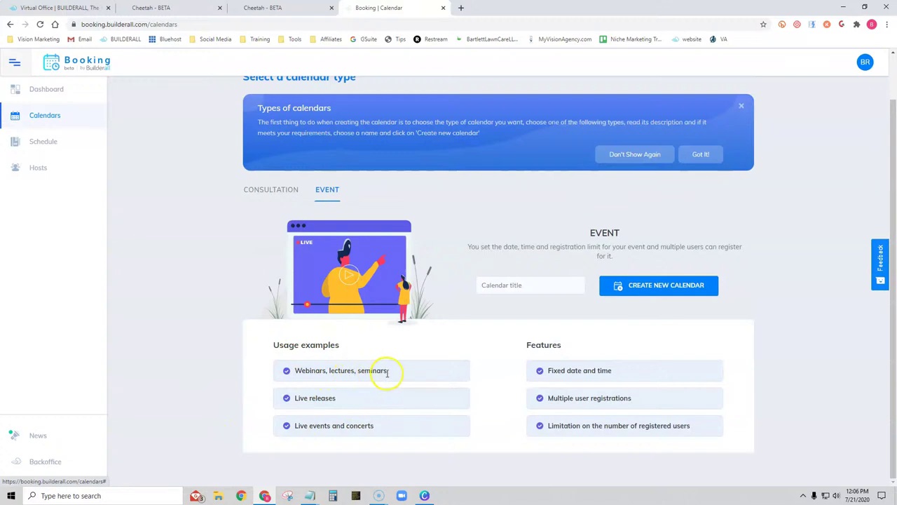
left_click(270, 193)
scroll(219, 327, "down", 1)
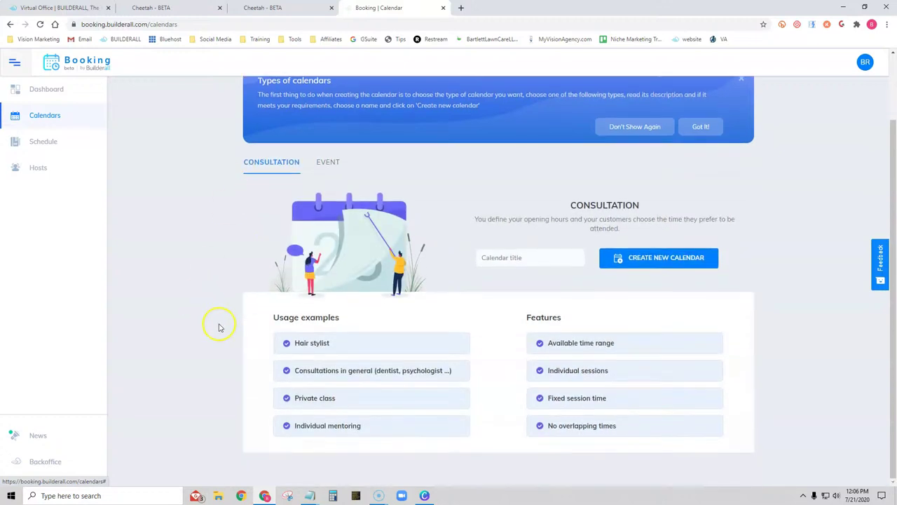
- Create a Consultation calendar titled Hair Appointment
left_click(506, 258)
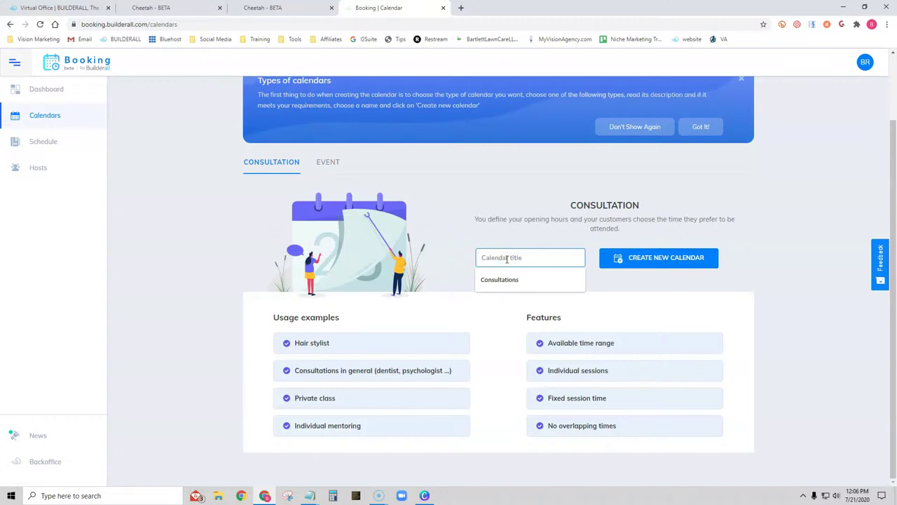
type("Hair Appointment")
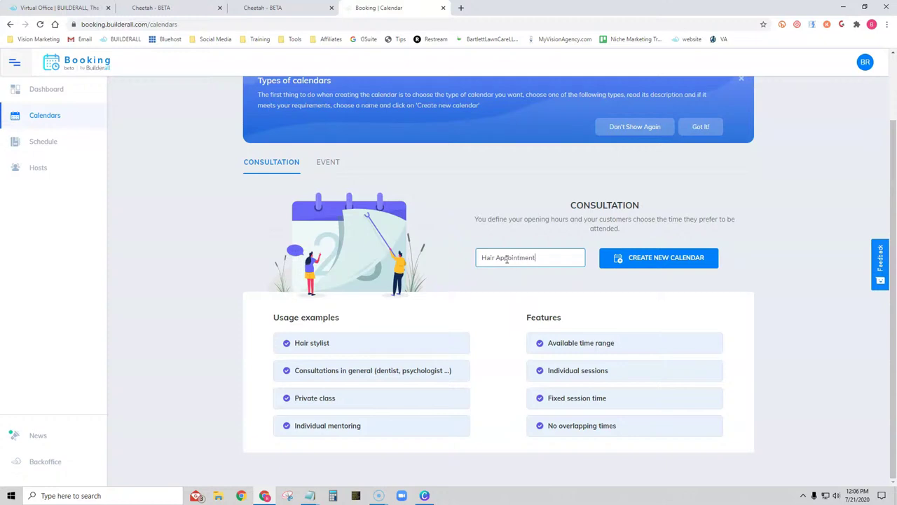
left_click(661, 255)
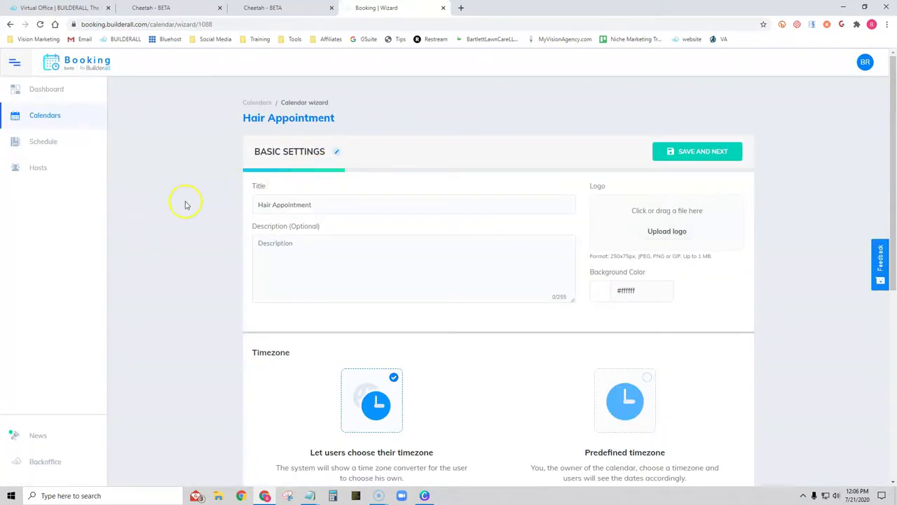
- Change the calendar's title to Hair Cut in the basic settings and upload the Builderall Logo image as its logo
left_click(330, 205)
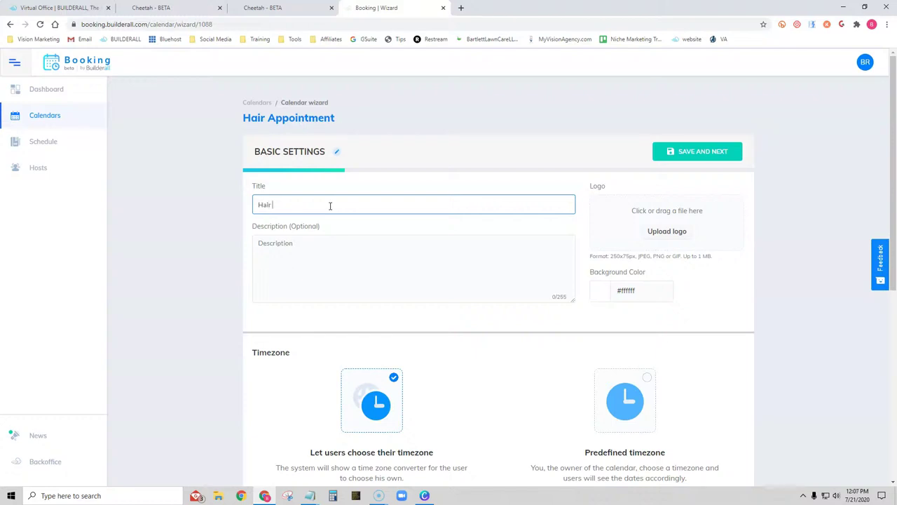
left_click(670, 232)
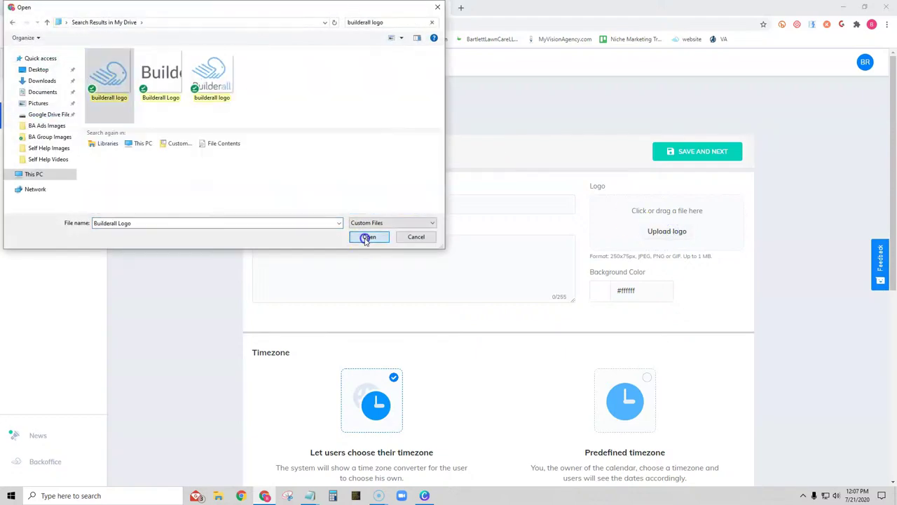
left_click(366, 237)
- Describe the calendar as "Schedule an appointment here for a hair cut" and let users choose their timezone
left_click(315, 247)
type("S")
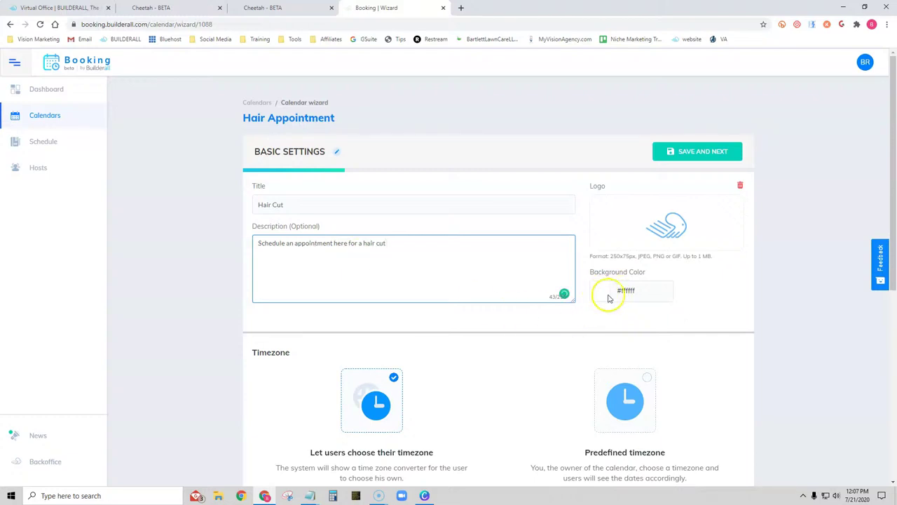
scroll(761, 302, "down", 2)
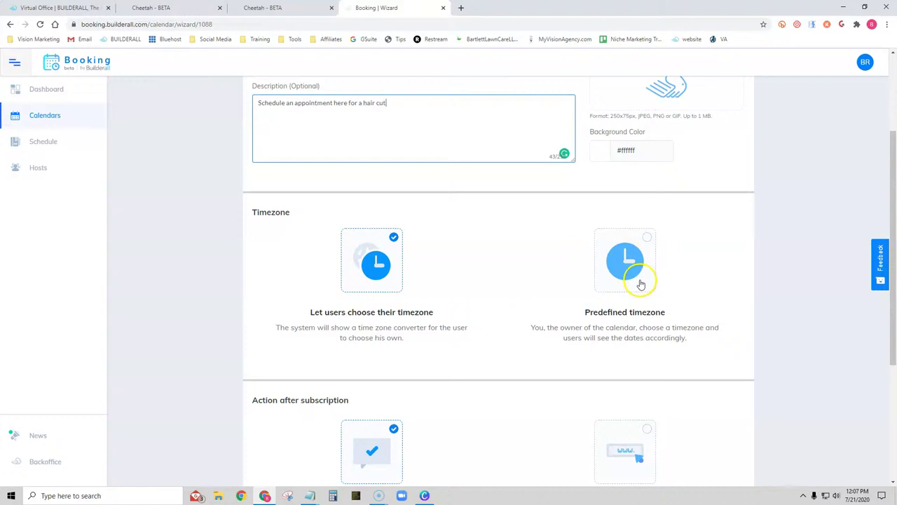
left_click(383, 272)
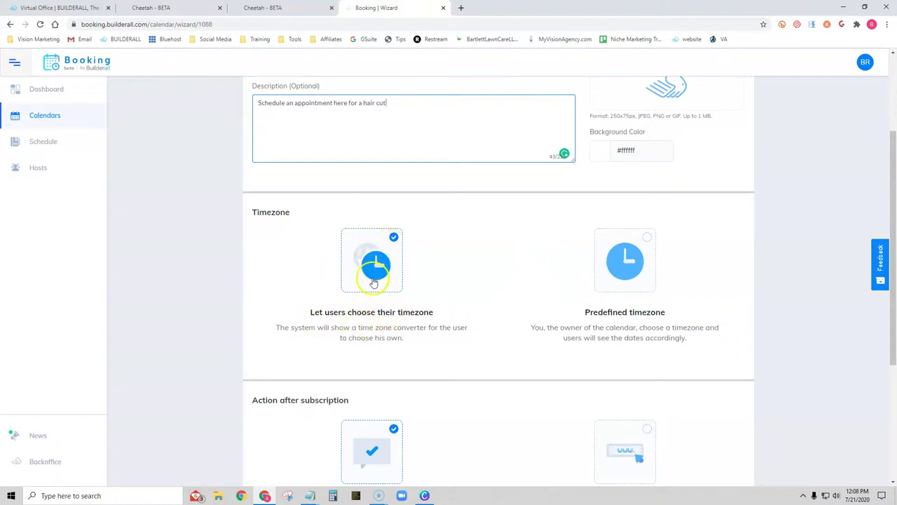
- Review the Redirect to URL option for the action after subscription, and save the basic settings to continue to scheduling
scroll(457, 324, "down", 3)
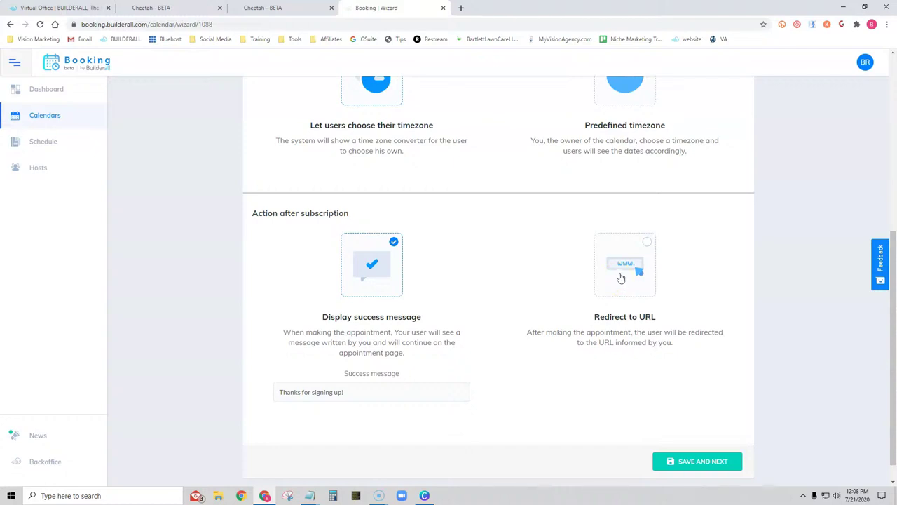
left_click(619, 281)
left_click(690, 461)
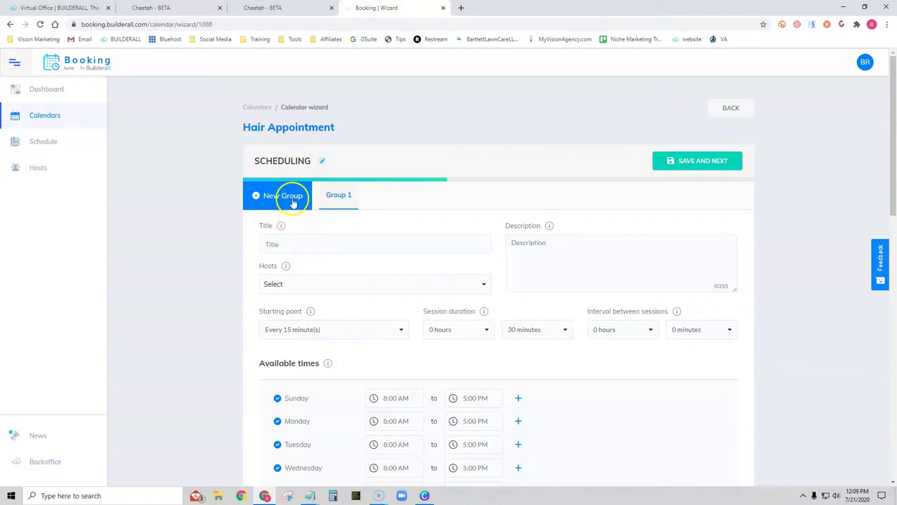
- Title the first scheduling group with the stylist's first name and assign Hair Salon as its host
left_click(299, 244)
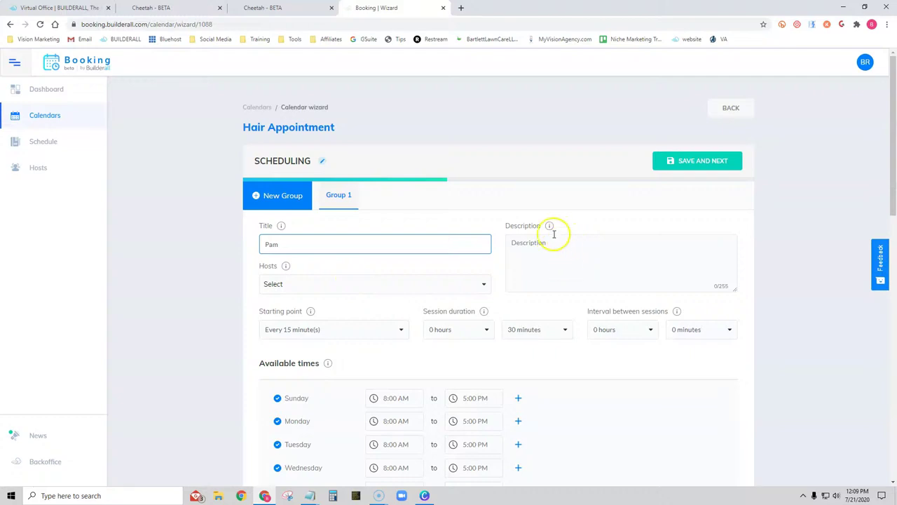
left_click(296, 284)
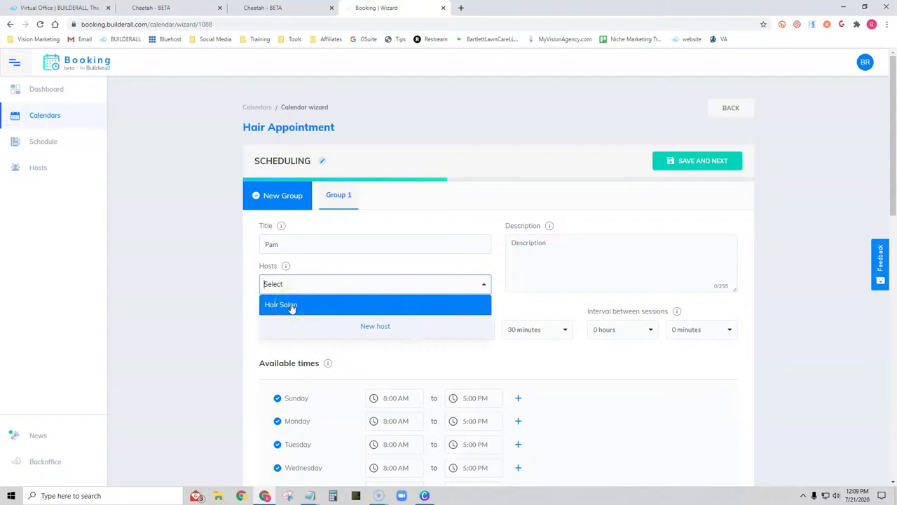
left_click(292, 305)
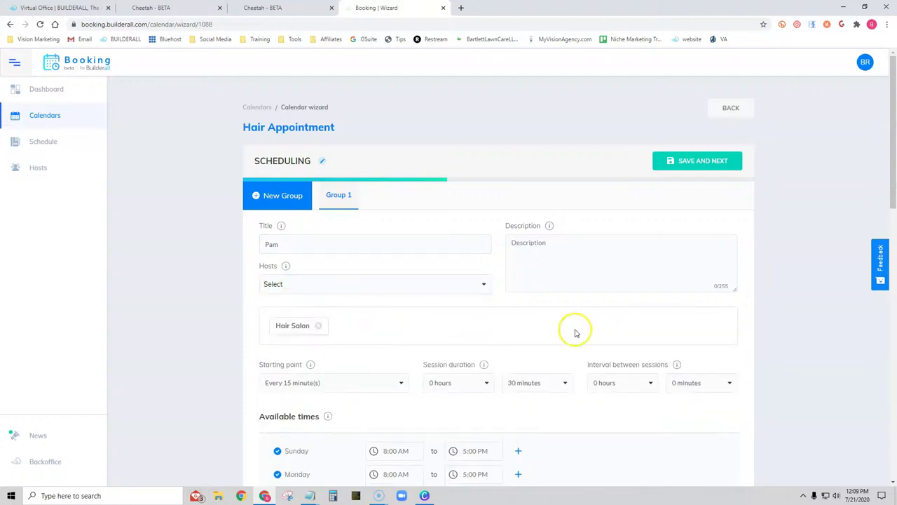
- Review the starting point and session duration choices, and set the interval between sessions to 5 minutes
scroll(817, 341, "down", 2)
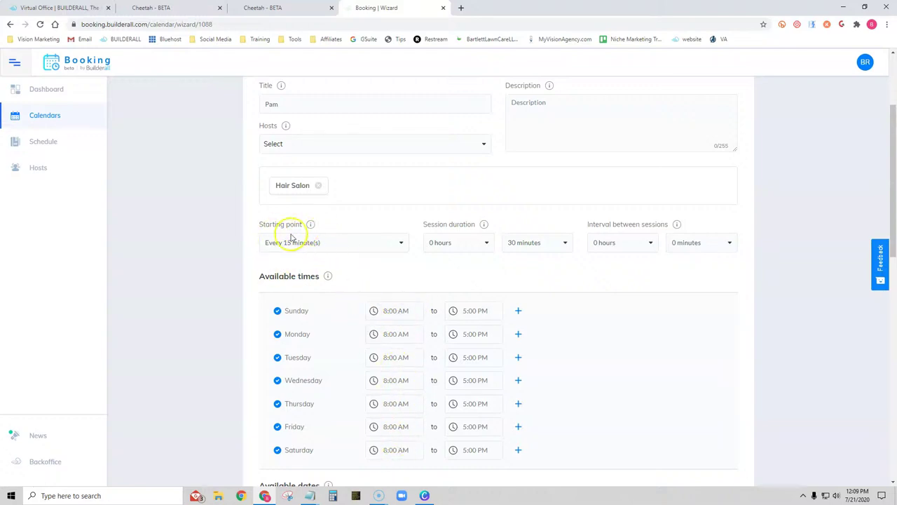
left_click(320, 243)
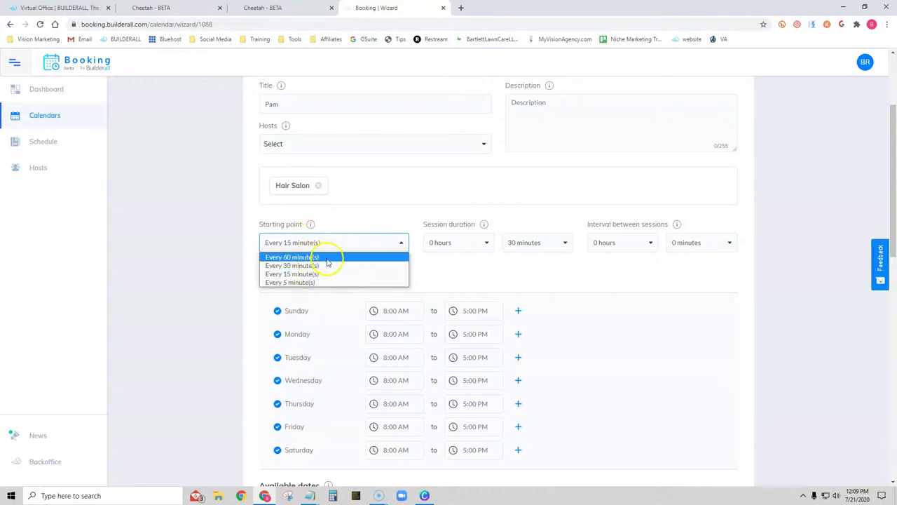
left_click(352, 217)
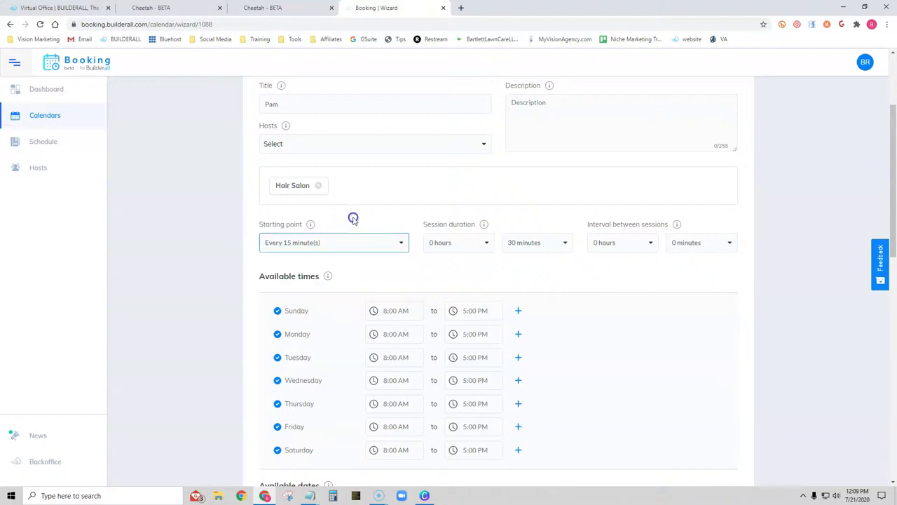
left_click(468, 243)
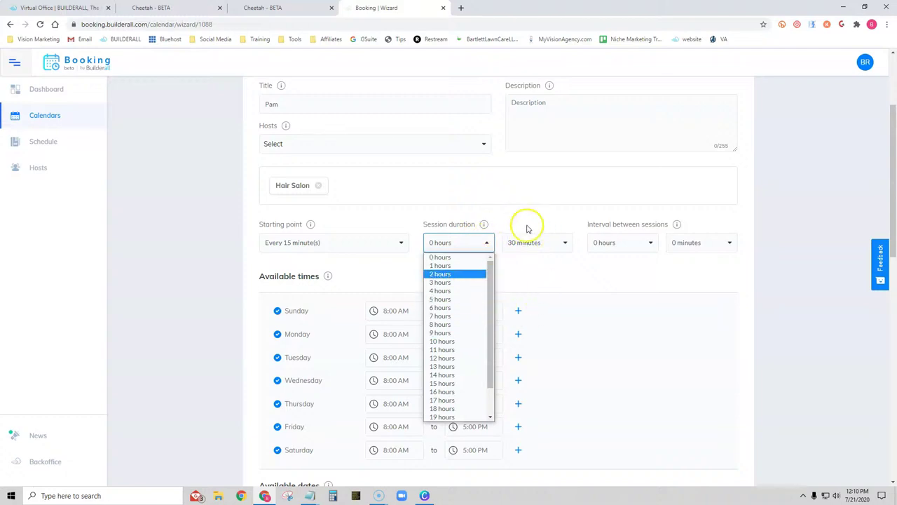
left_click(579, 281)
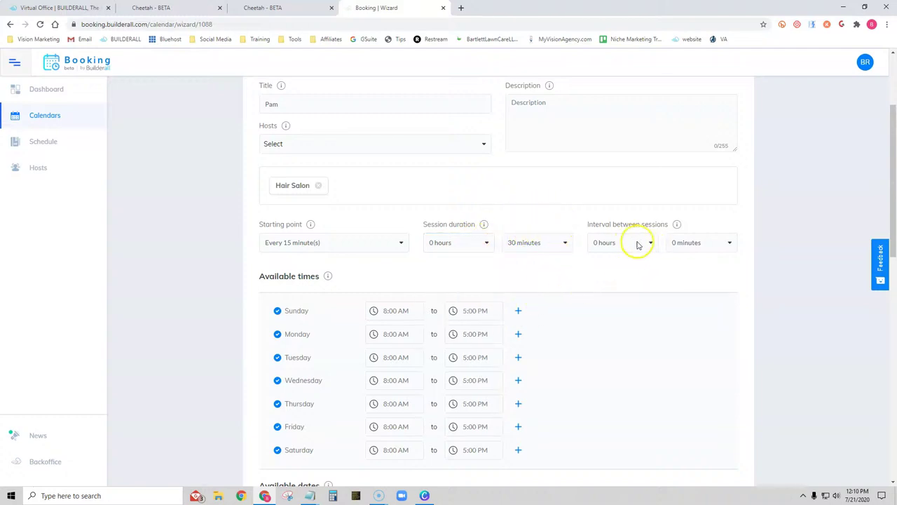
left_click(701, 247)
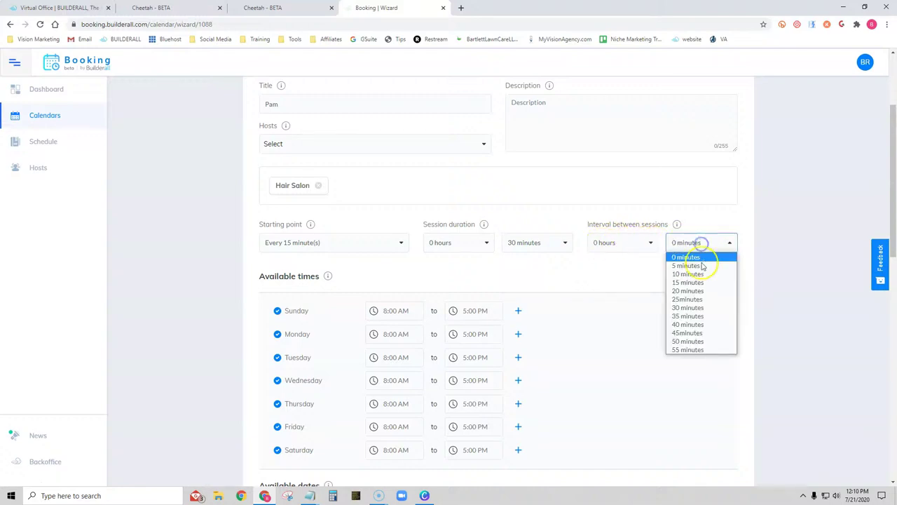
left_click(699, 263)
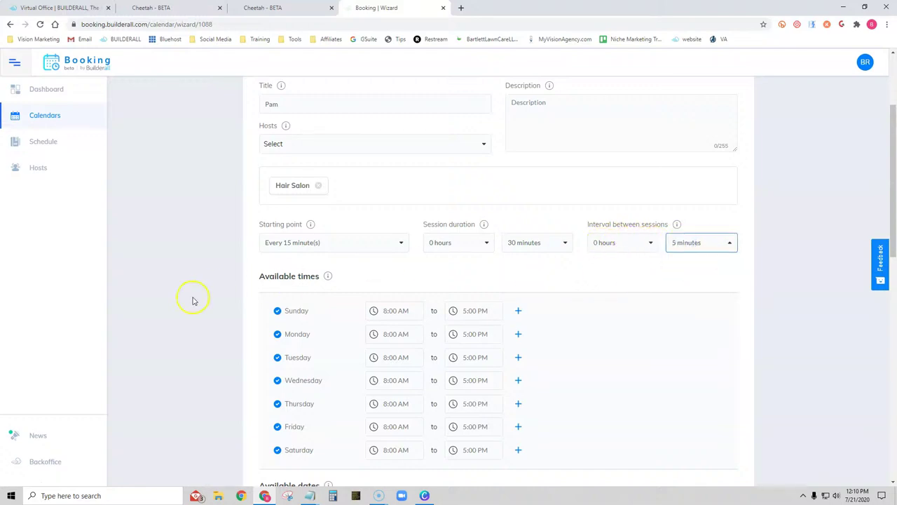
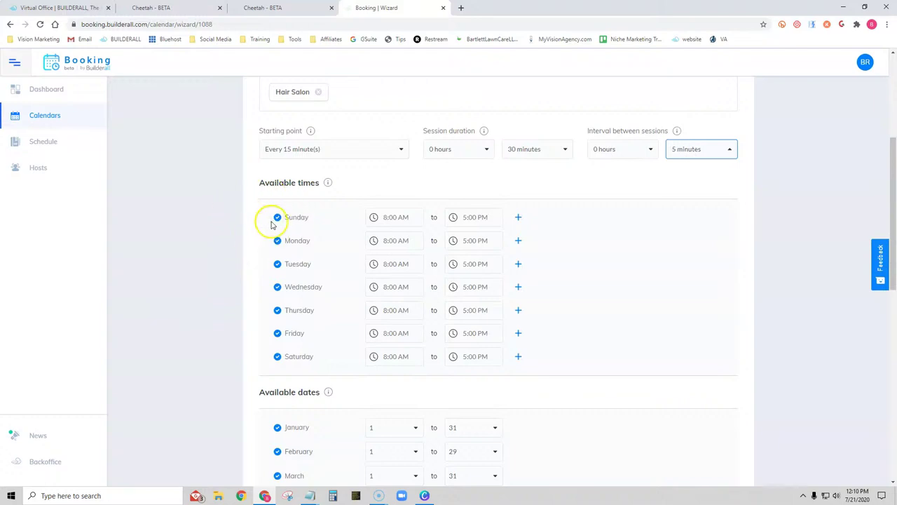
- Make Sunday and Saturday unavailable and set Wednesday's end time to 1:00 PM in the available times
left_click(277, 218)
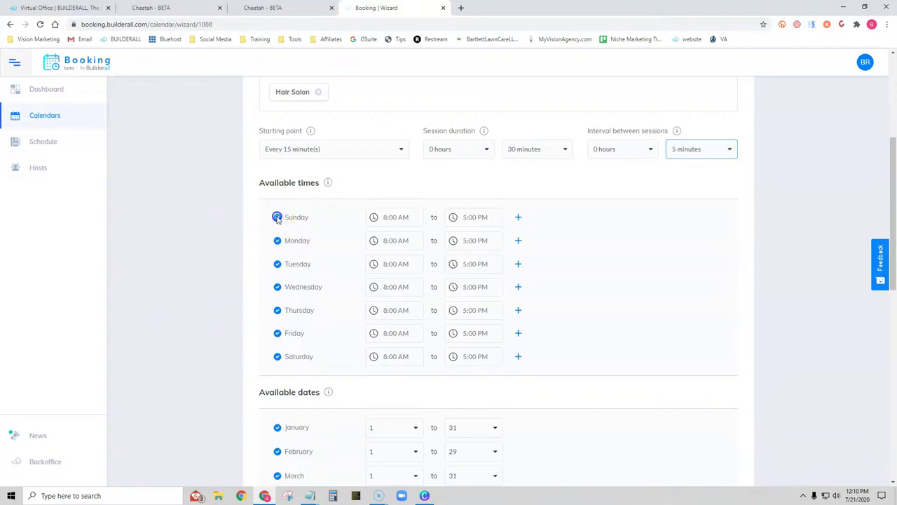
left_click(278, 356)
left_click(489, 289)
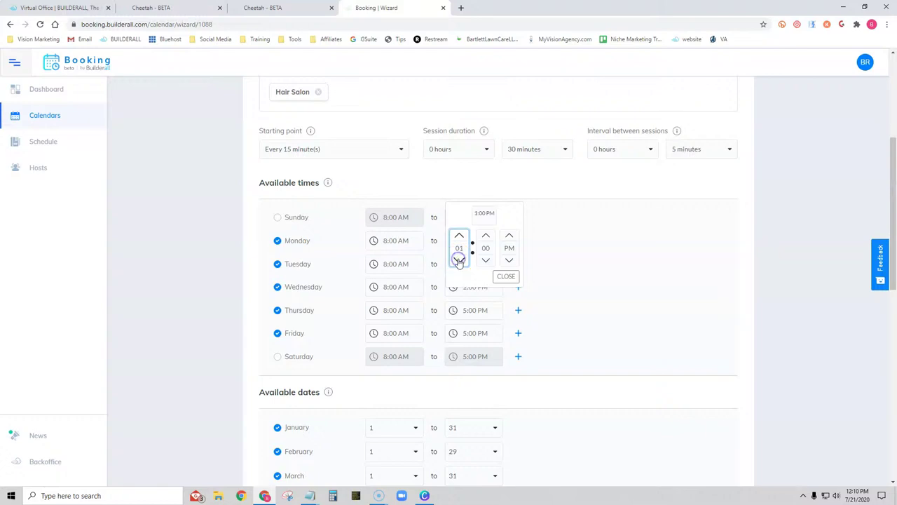
left_click(505, 276)
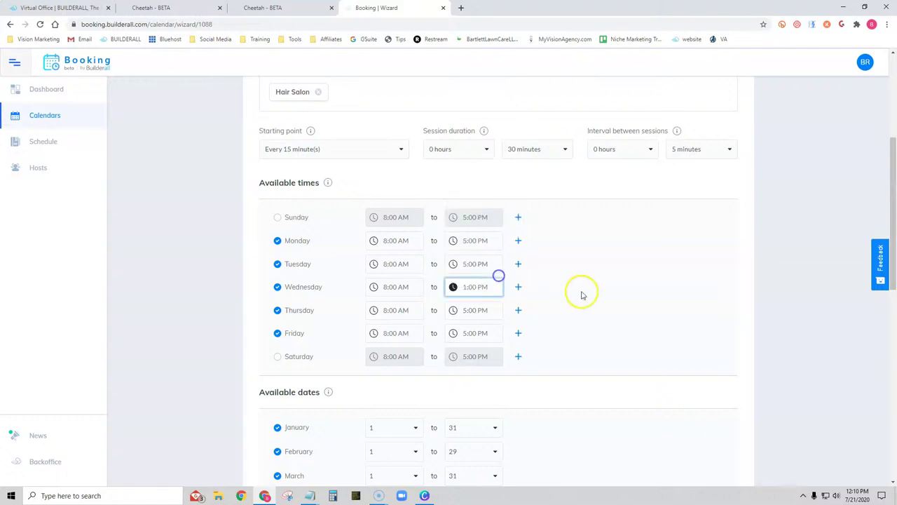
scroll(576, 329, "down", 2)
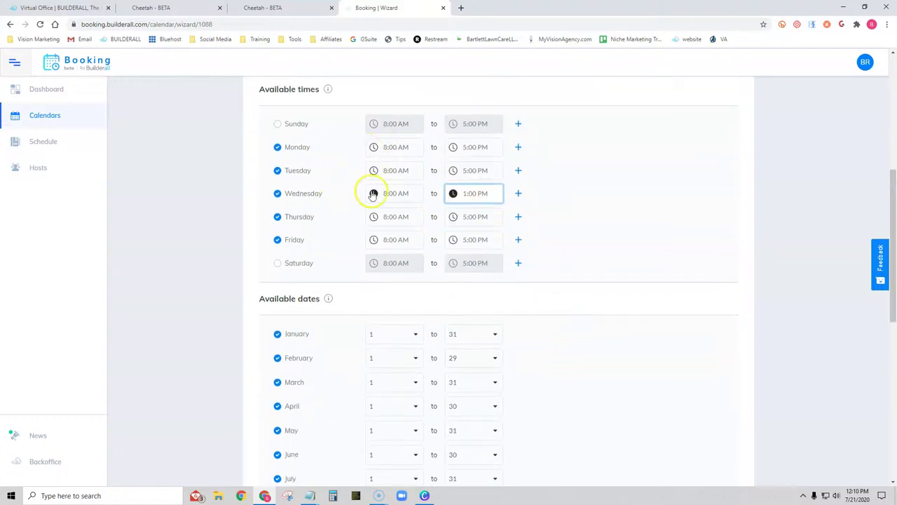
scroll(608, 219, "up", 2)
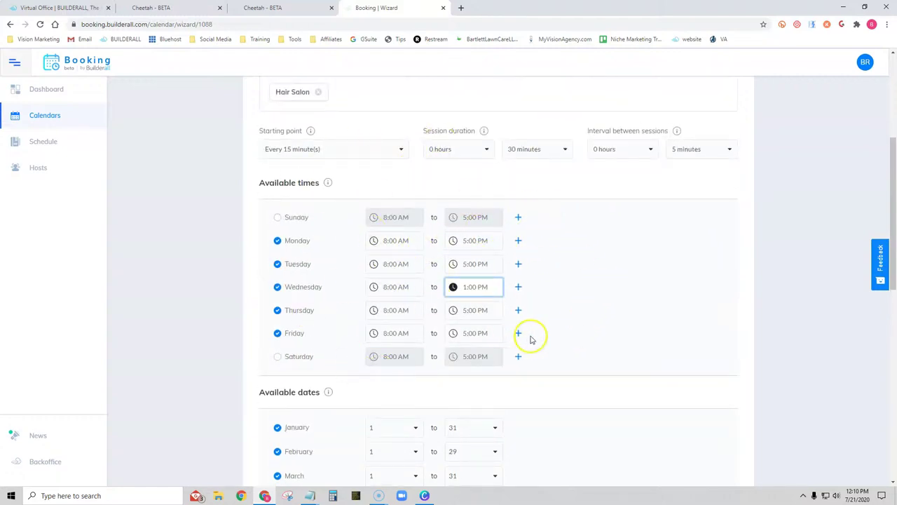
- Exclude December from the group's available dates
scroll(611, 322, "down", 4)
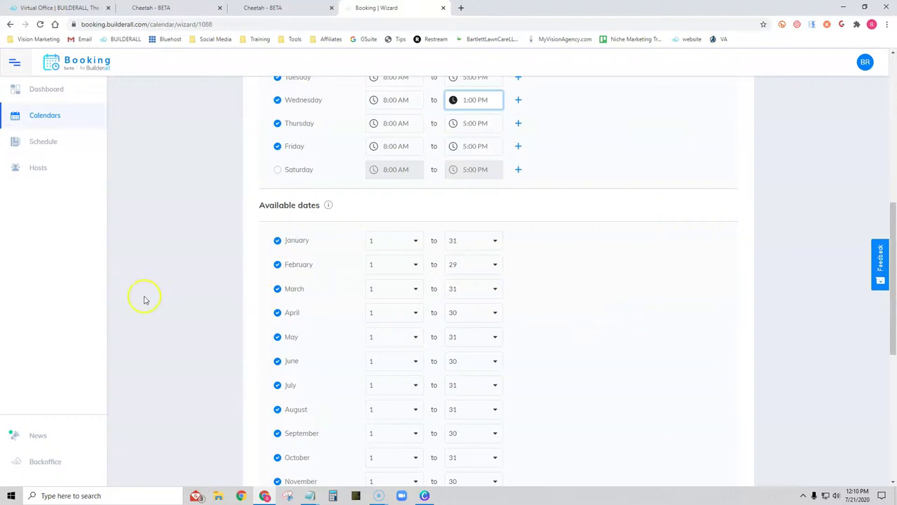
scroll(218, 301, "down", 2)
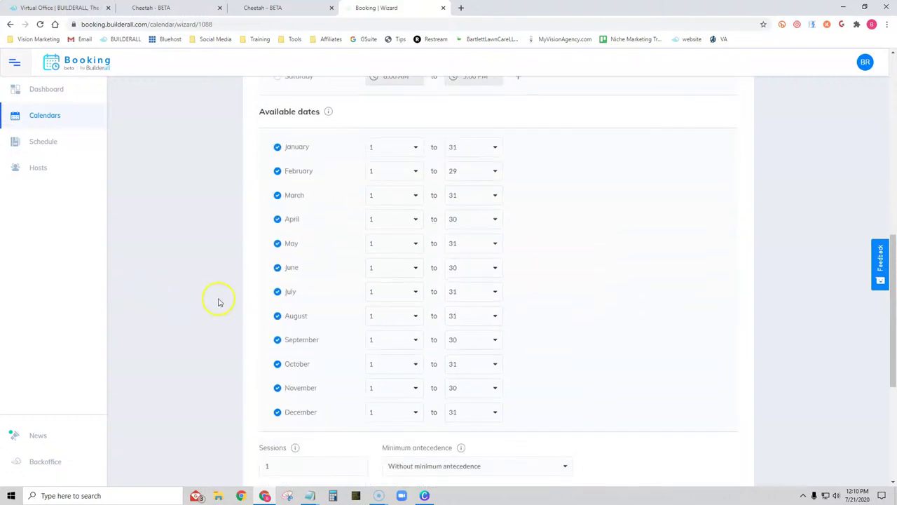
left_click(277, 413)
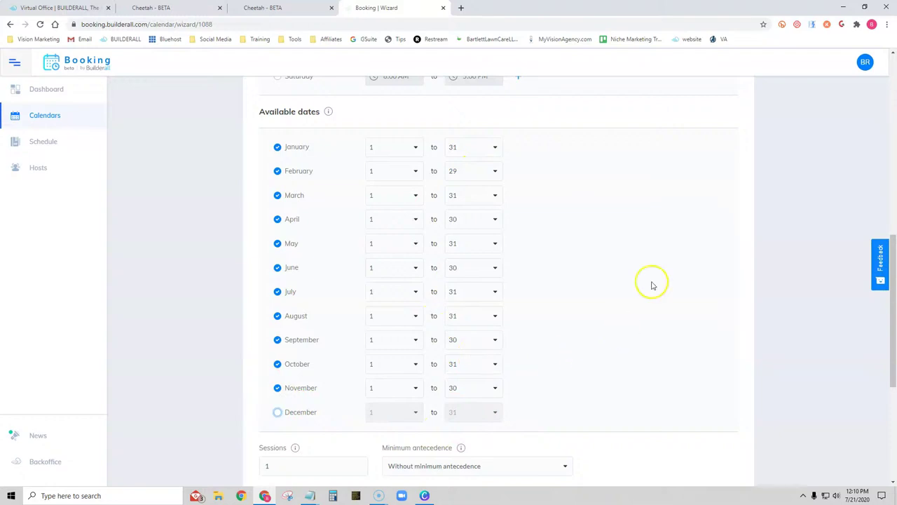
- Review the minimum antecedence choices and add 8/21/2020 as a blocked date
scroll(681, 279, "down", 3)
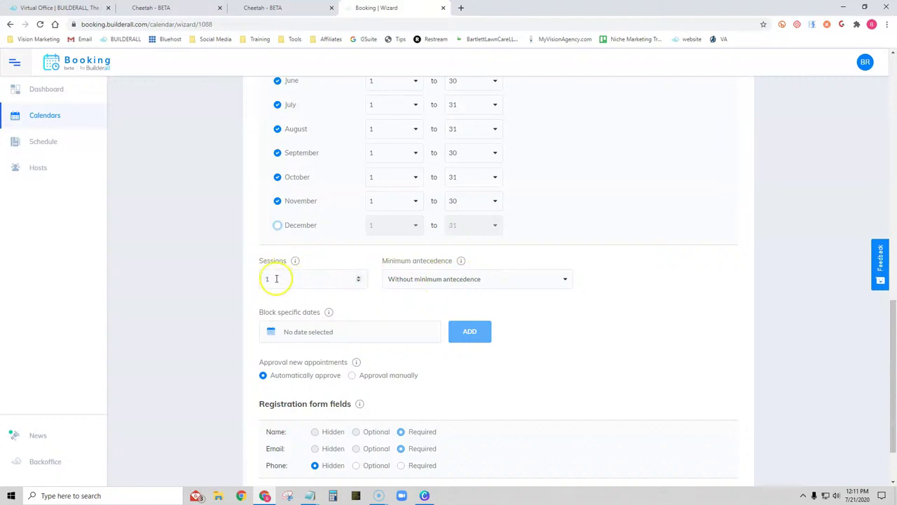
left_click(478, 279)
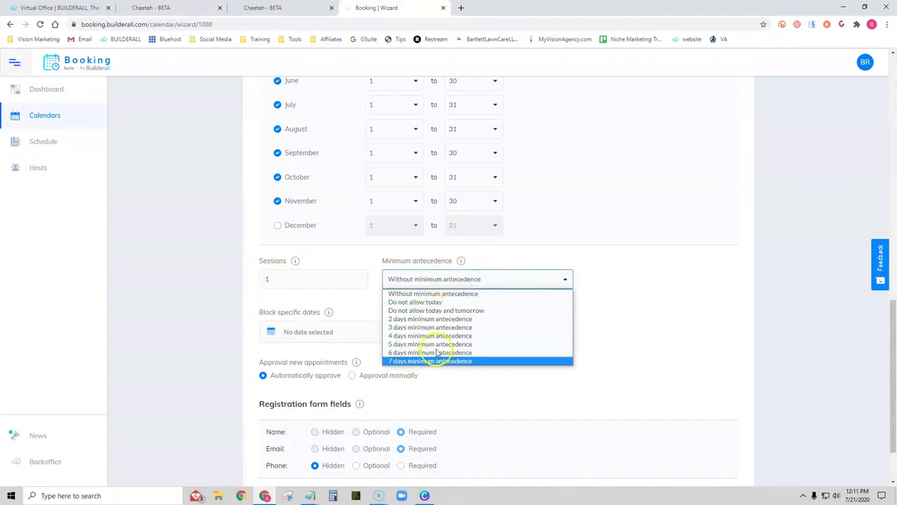
left_click(612, 281)
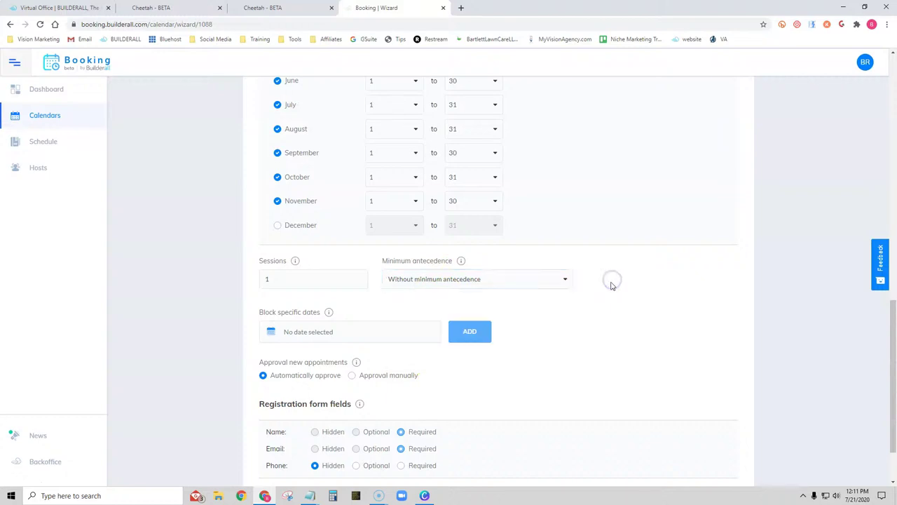
scroll(608, 291, "down", 1)
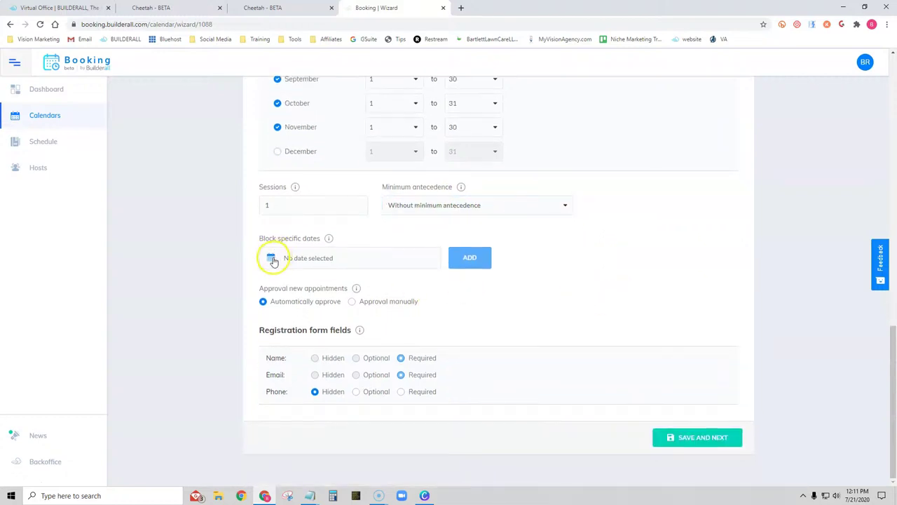
left_click(272, 260)
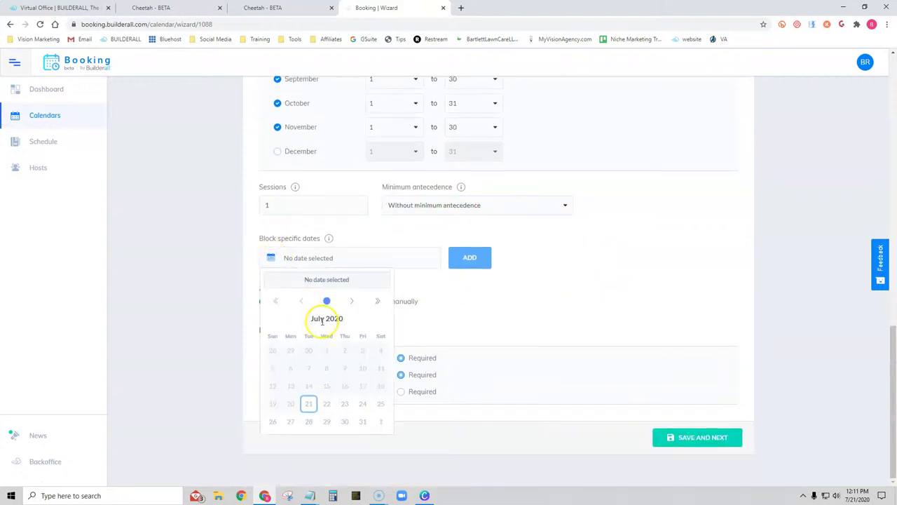
left_click(352, 300)
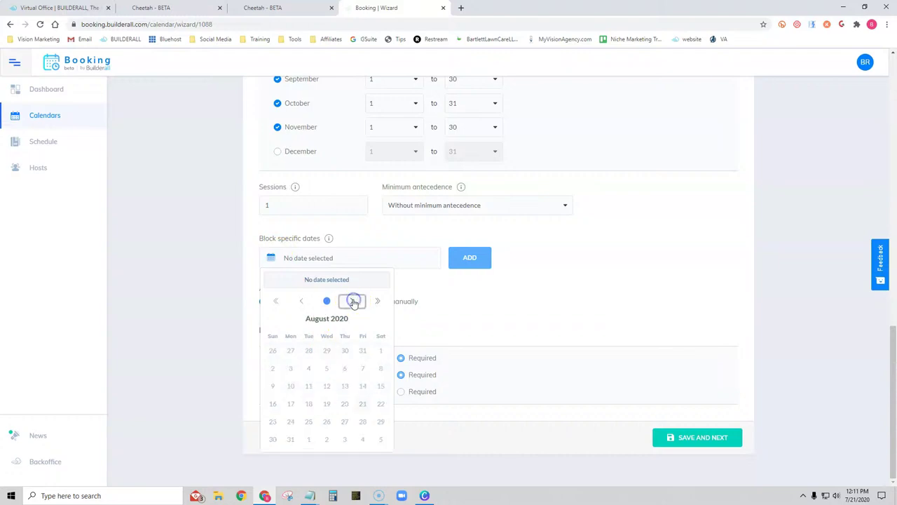
left_click(363, 405)
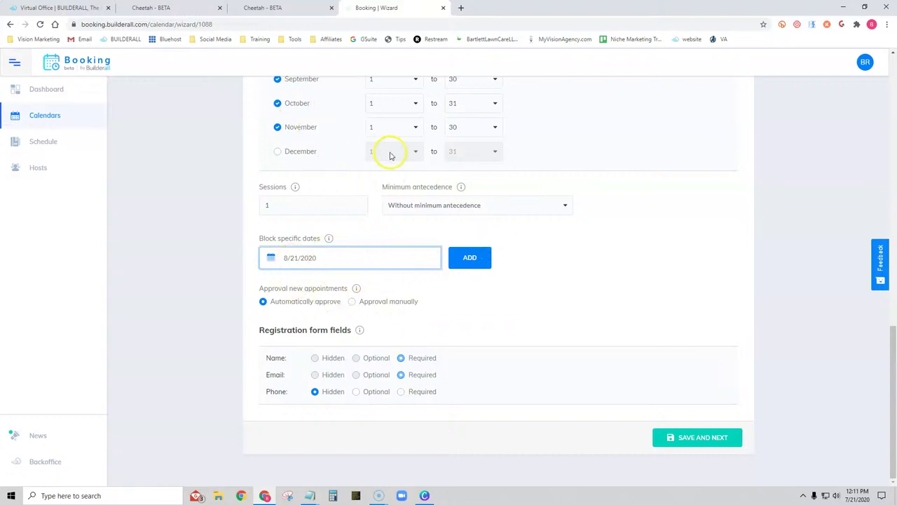
left_click(471, 259)
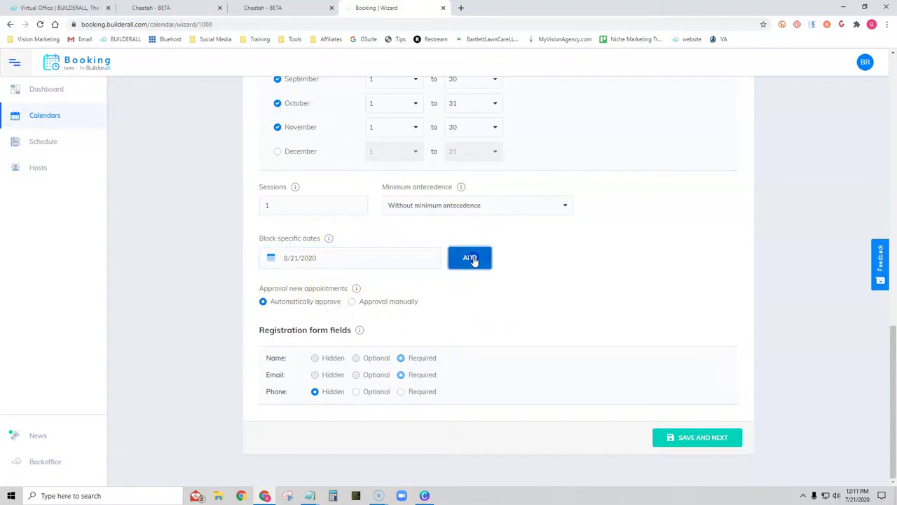
- Make the phone field required on the registration form and save the scheduling settings to continue to communication
scroll(584, 356, "down", 1)
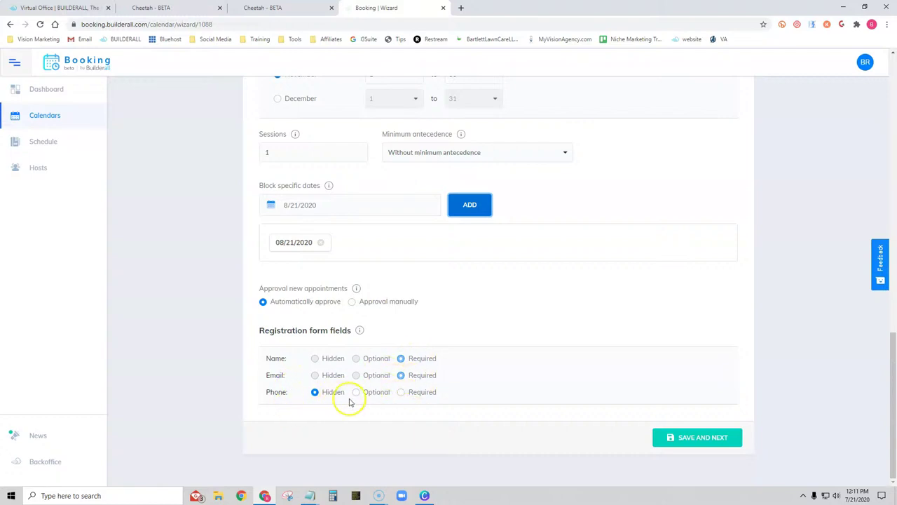
left_click(401, 394)
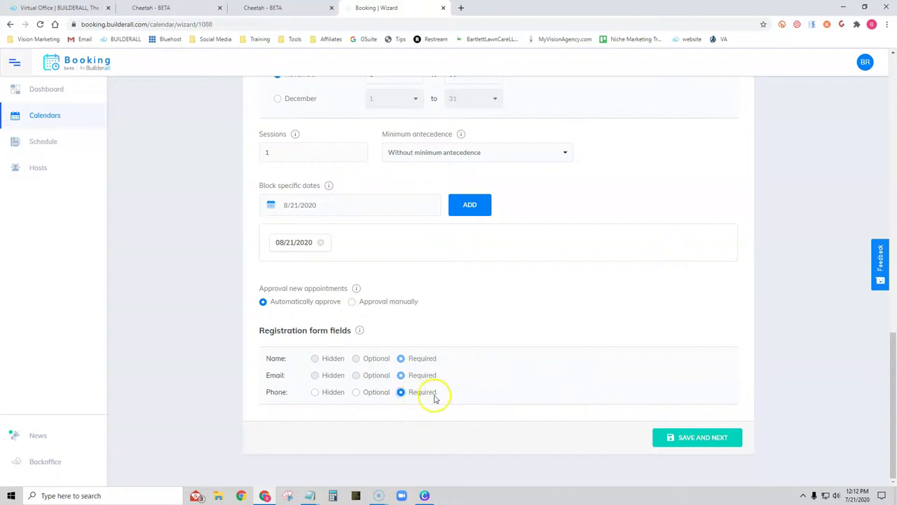
left_click(705, 439)
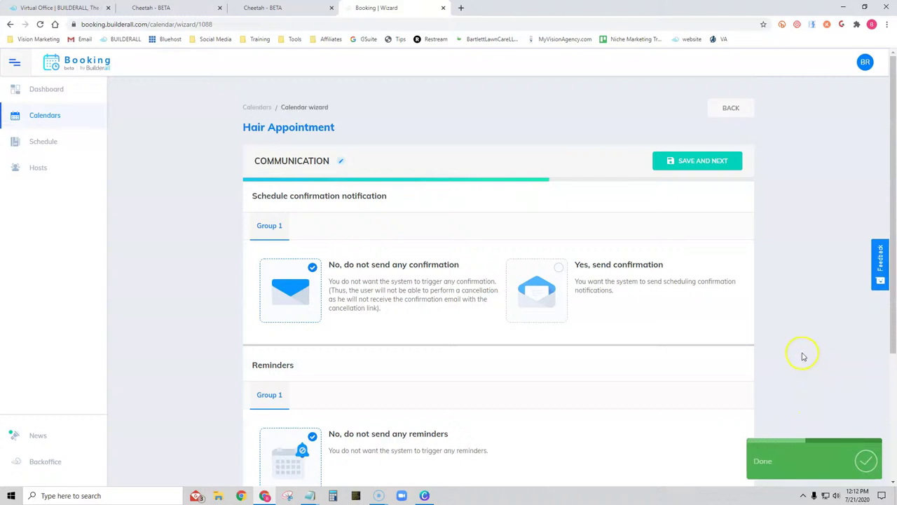
- Enable schedule confirmation notifications, review the email and SMS messages, and accept the notification
scroll(804, 358, "down", 1)
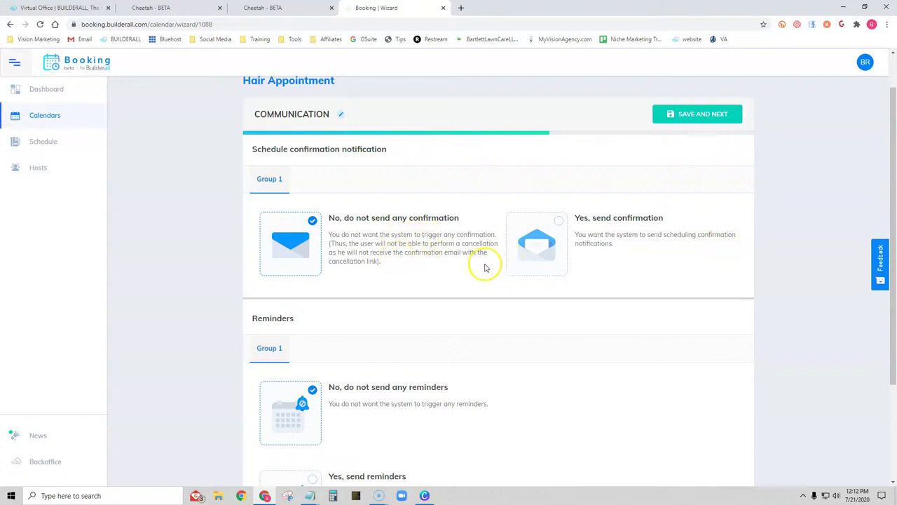
left_click(539, 248)
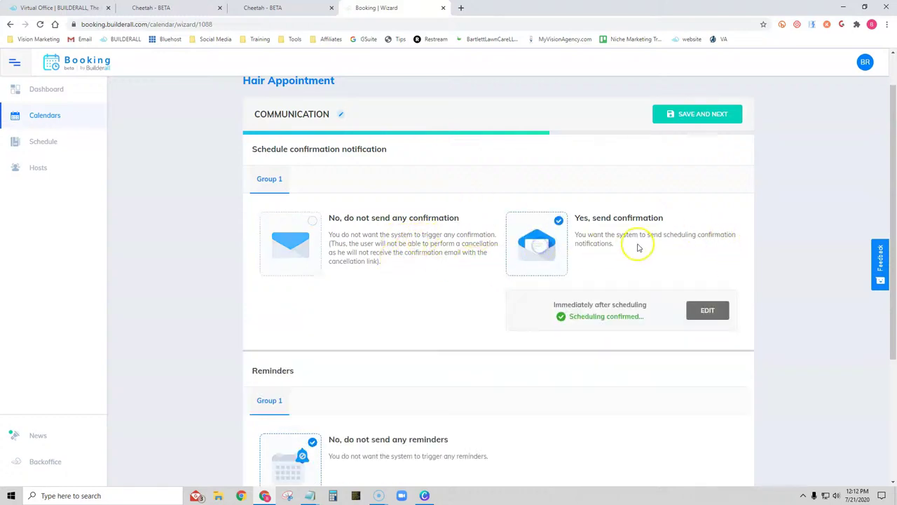
left_click(707, 310)
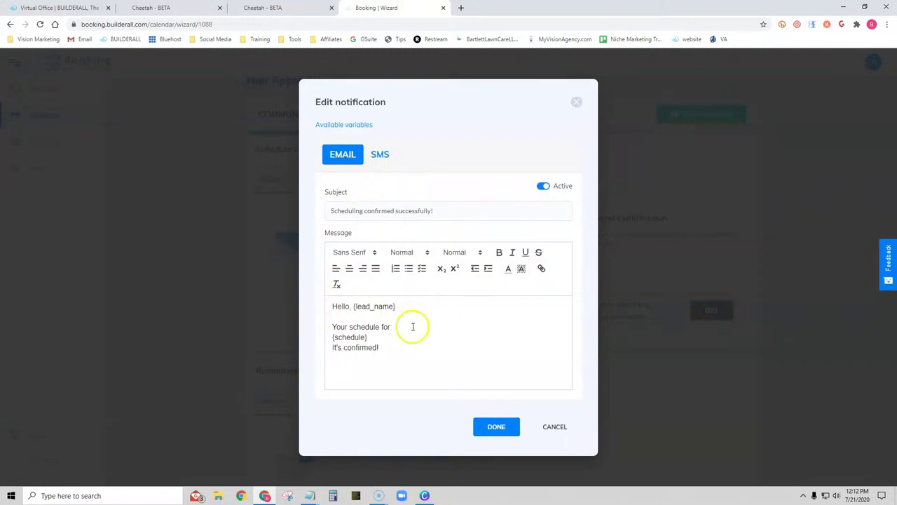
left_click(379, 154)
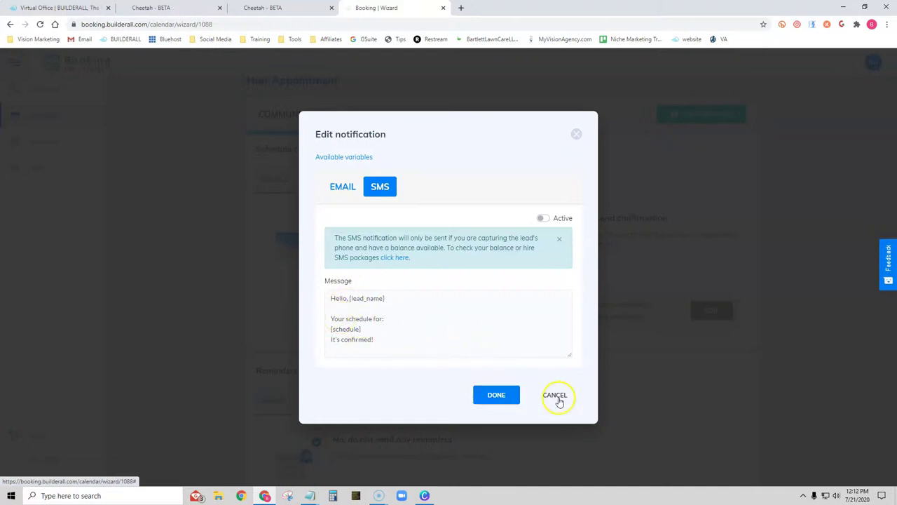
left_click(499, 395)
scroll(778, 351, "down", 3)
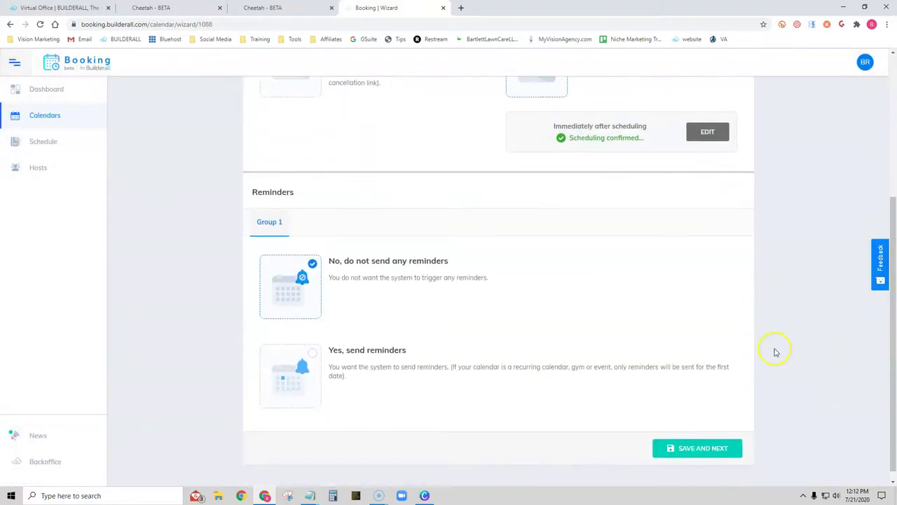
- Enable reminders for Group 1 with one sent 0 days and 1 hour before, and save the communication settings to continue to automation
left_click(296, 371)
left_click(701, 397)
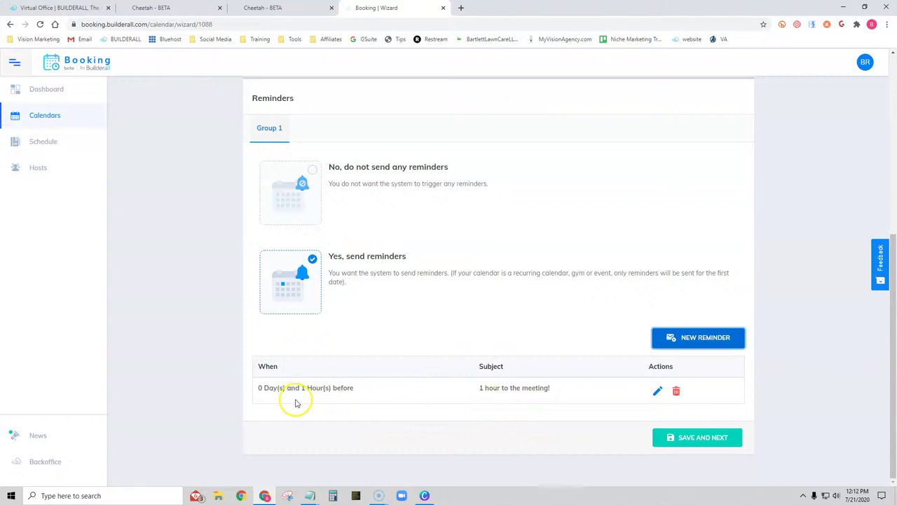
left_click(658, 390)
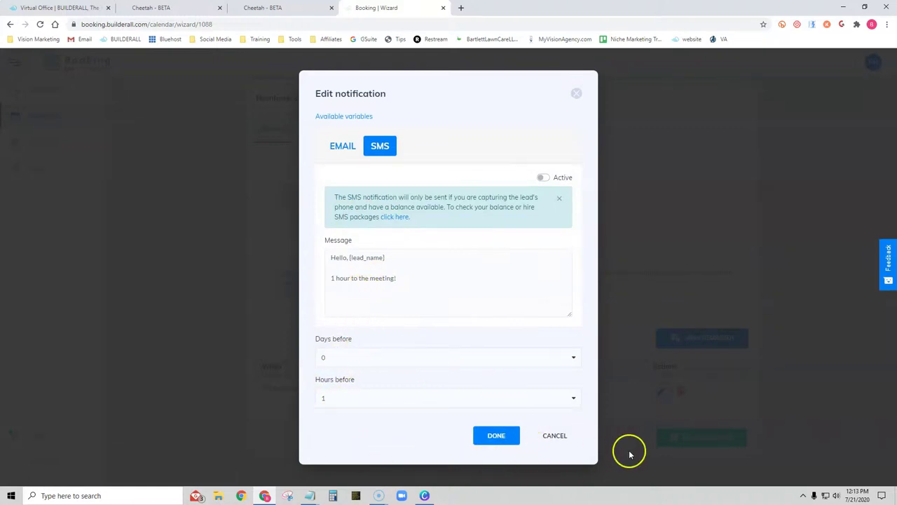
left_click(554, 436)
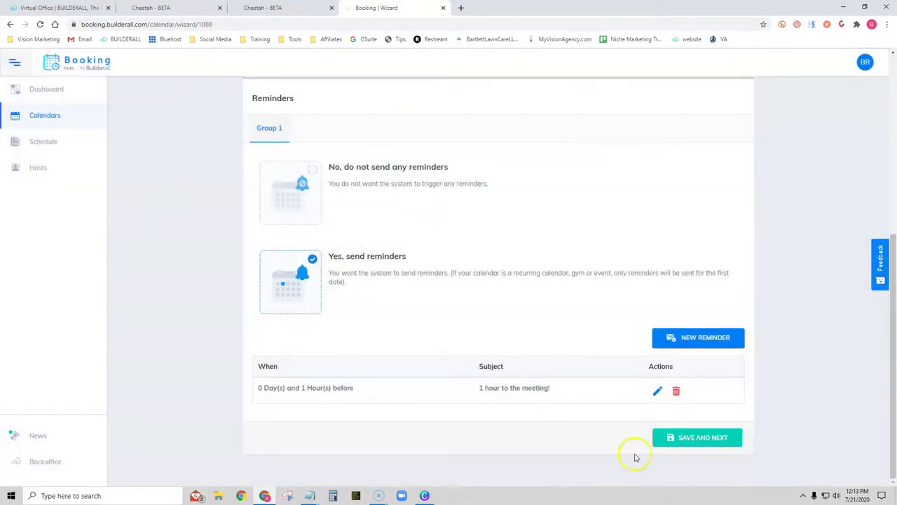
left_click(710, 436)
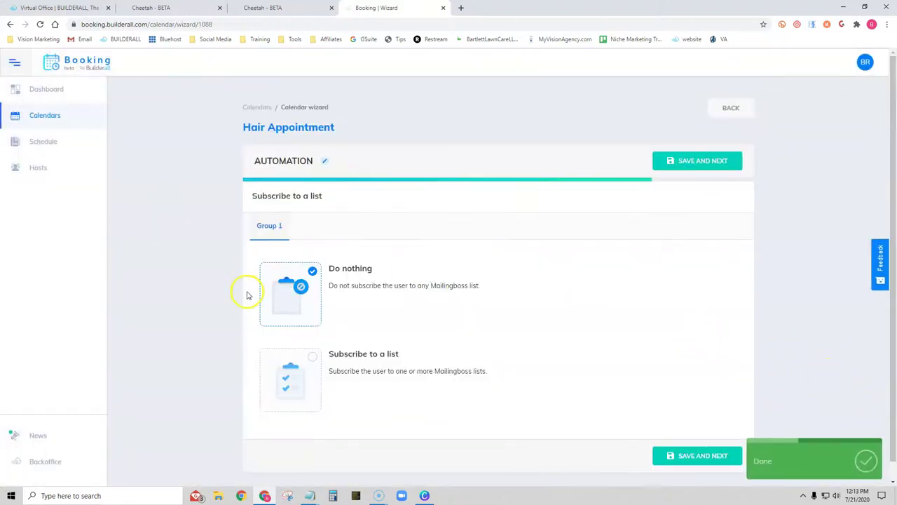
- Subscribe Group 1's users to the Hair Salon Coupon list and save the automation settings to finish the calendar
scroll(210, 311, "down", 1)
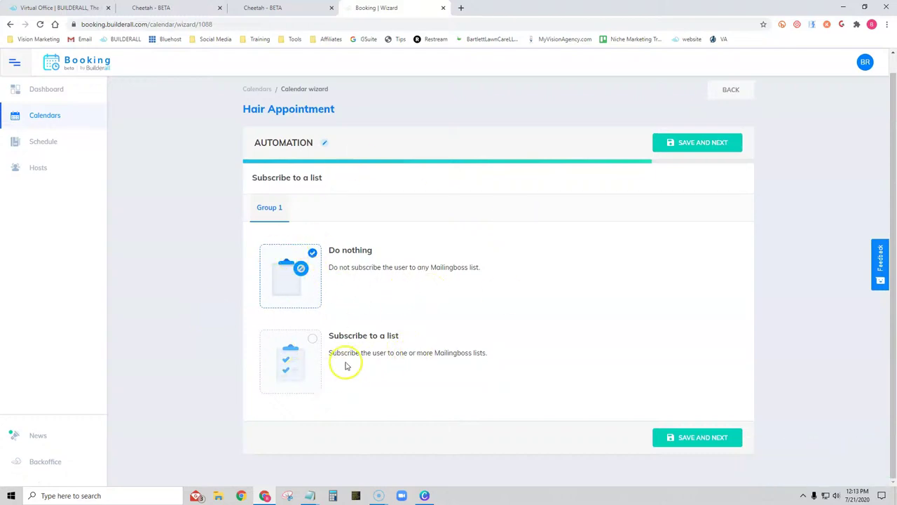
left_click(289, 363)
scroll(715, 317, "down", 1)
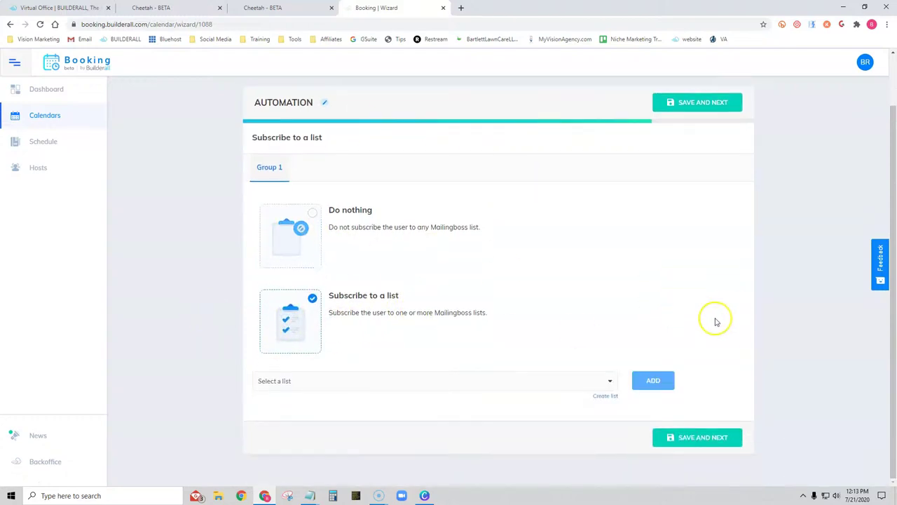
left_click(409, 383)
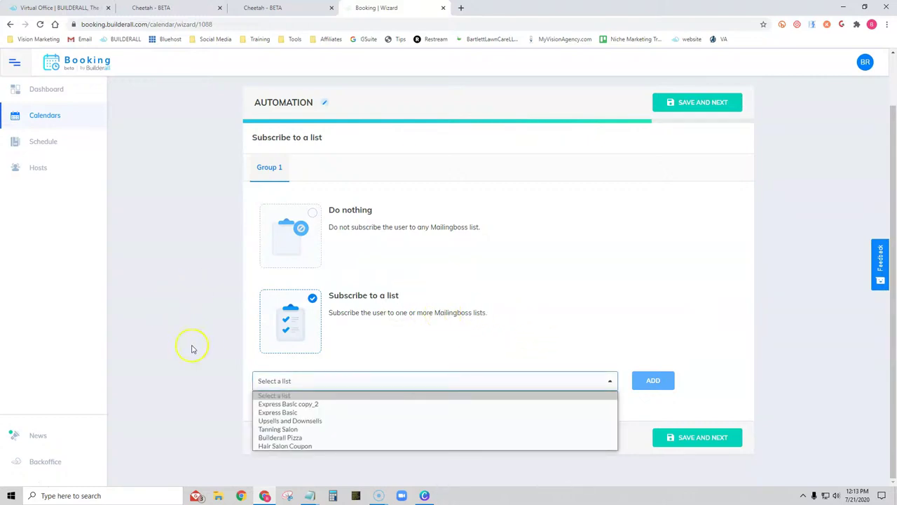
left_click(277, 446)
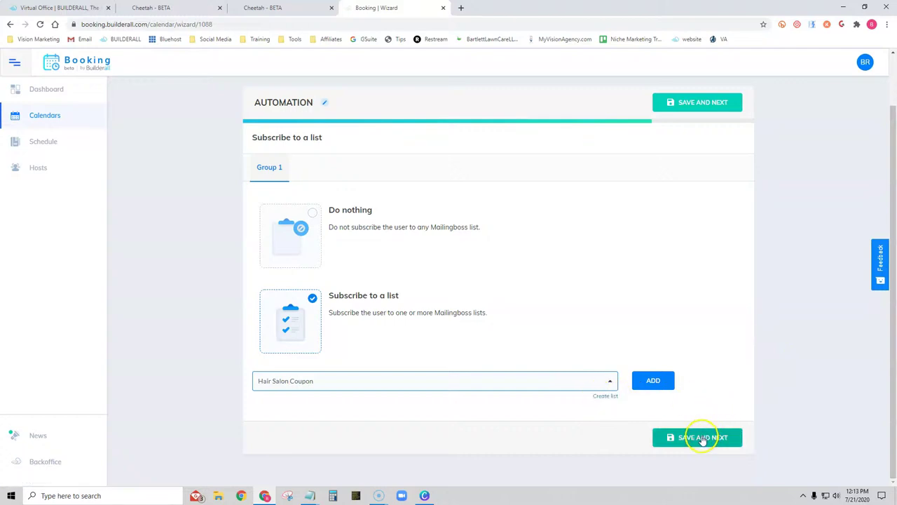
left_click(654, 382)
scroll(745, 403, "down", 1)
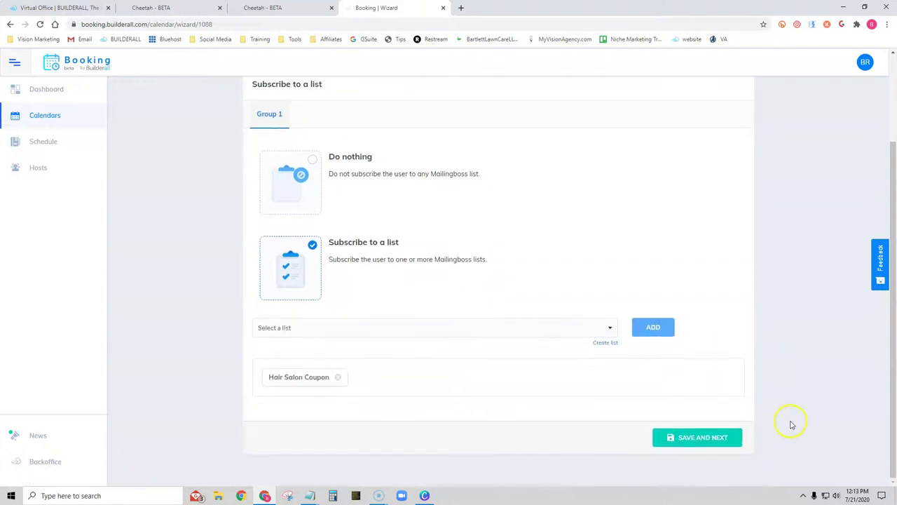
left_click(690, 437)
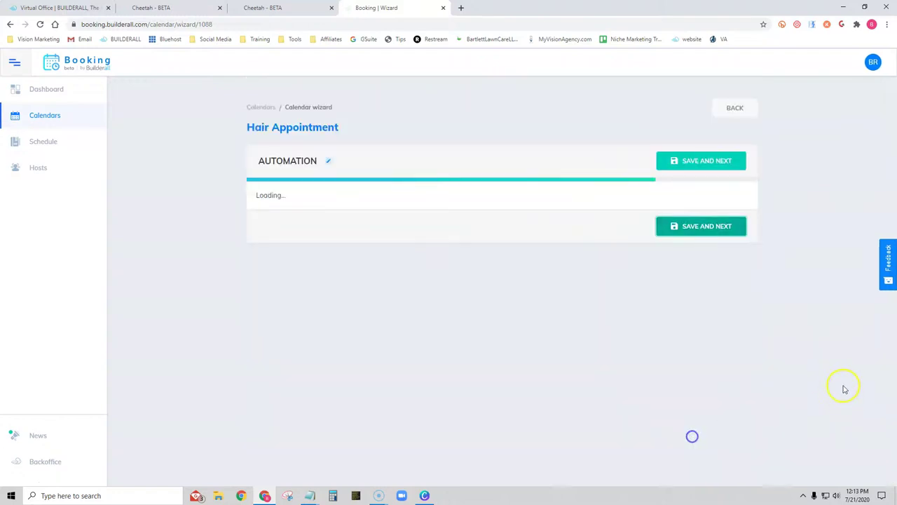
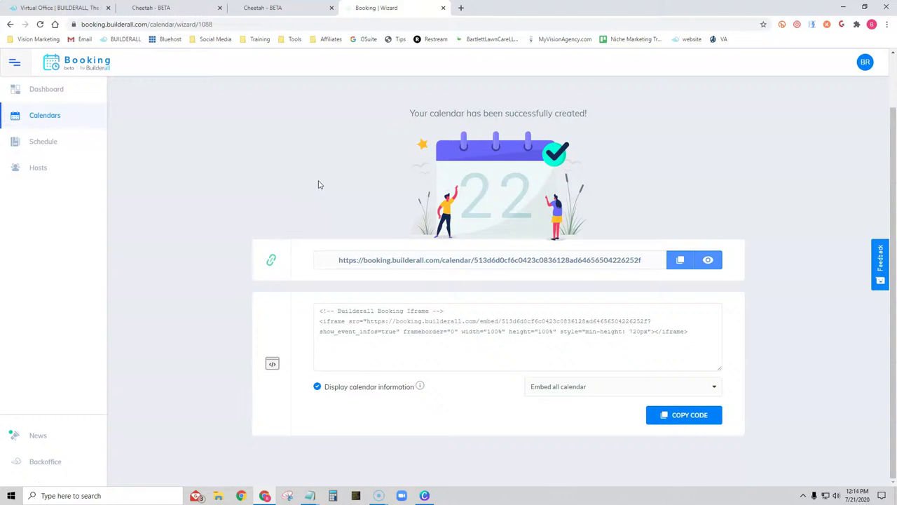
- Reopen the Hair Cut calendar for editing, then review and save its basic settings
left_click(40, 115)
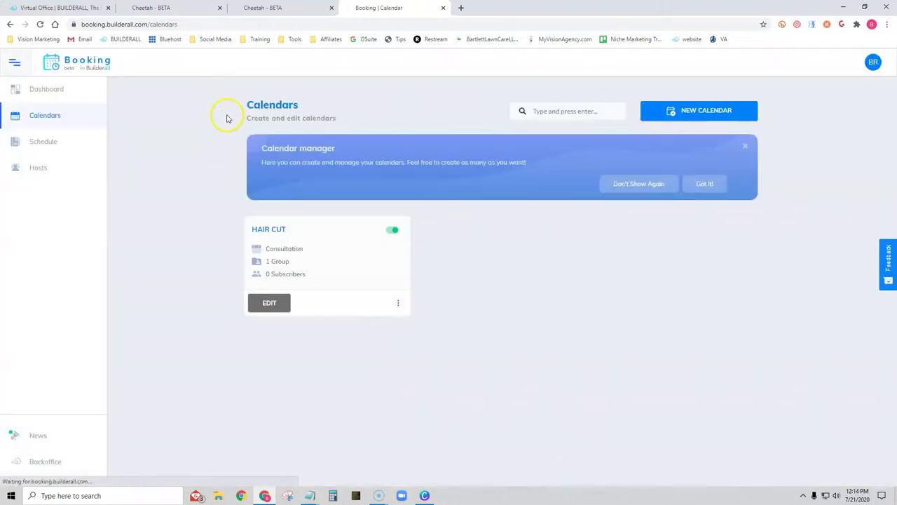
left_click(399, 305)
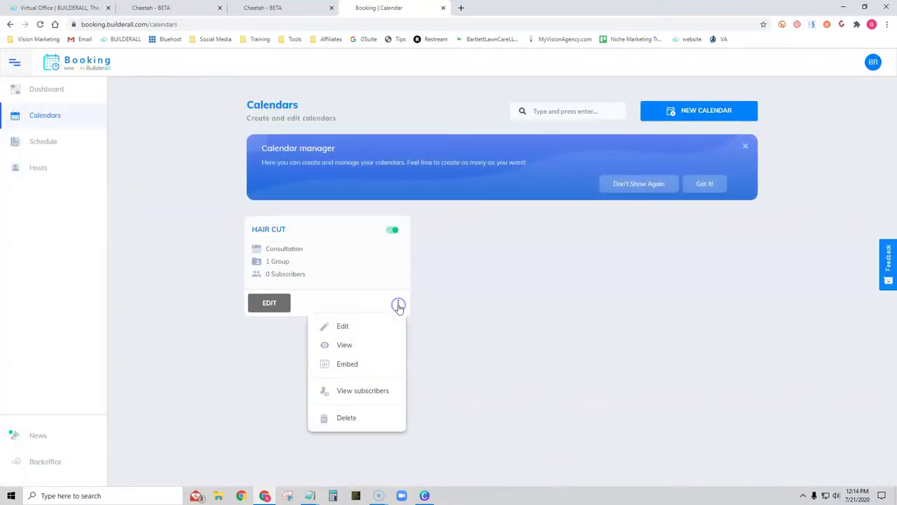
left_click(345, 327)
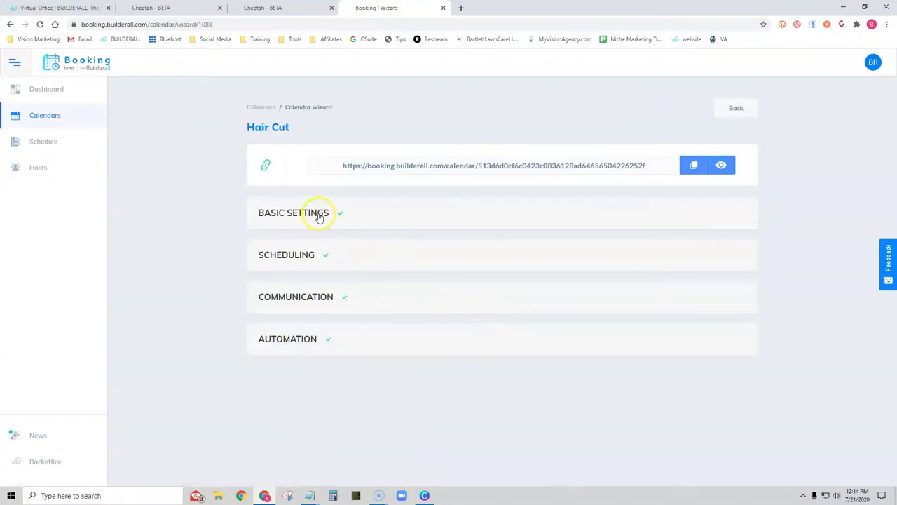
left_click(319, 215)
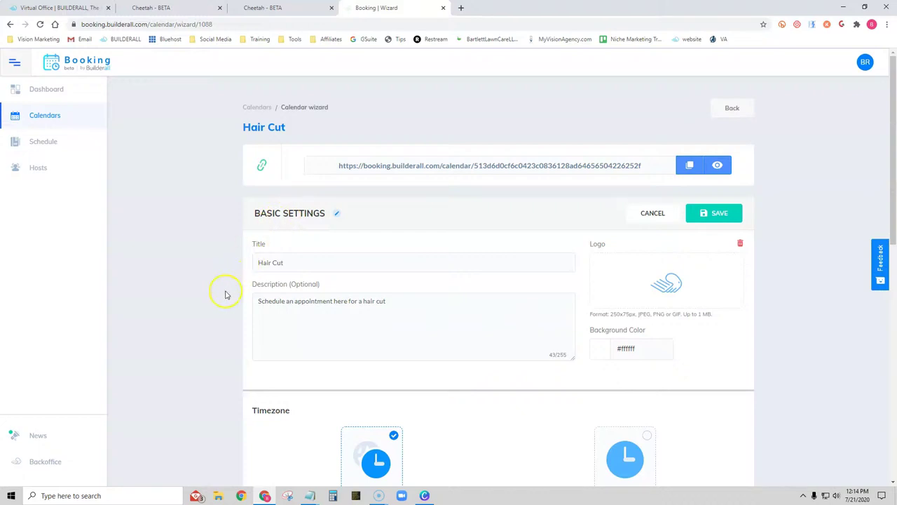
scroll(225, 294, "down", 7)
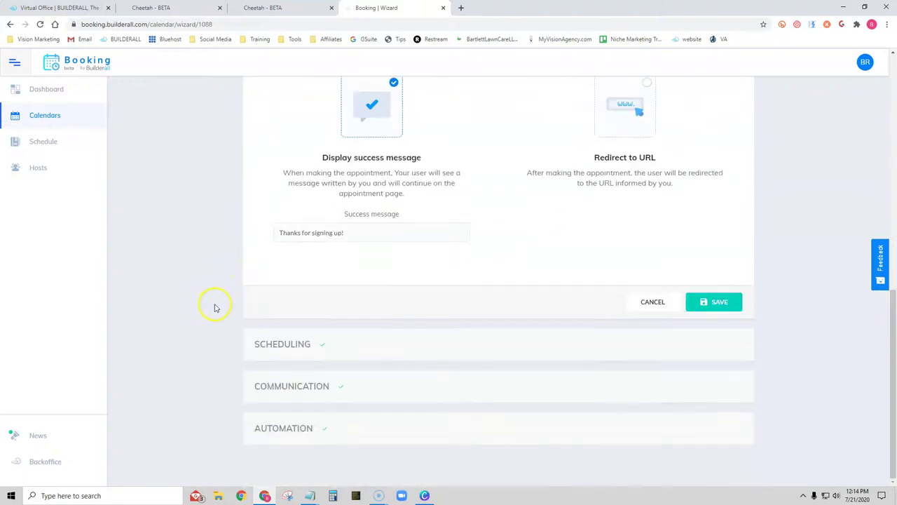
left_click(725, 302)
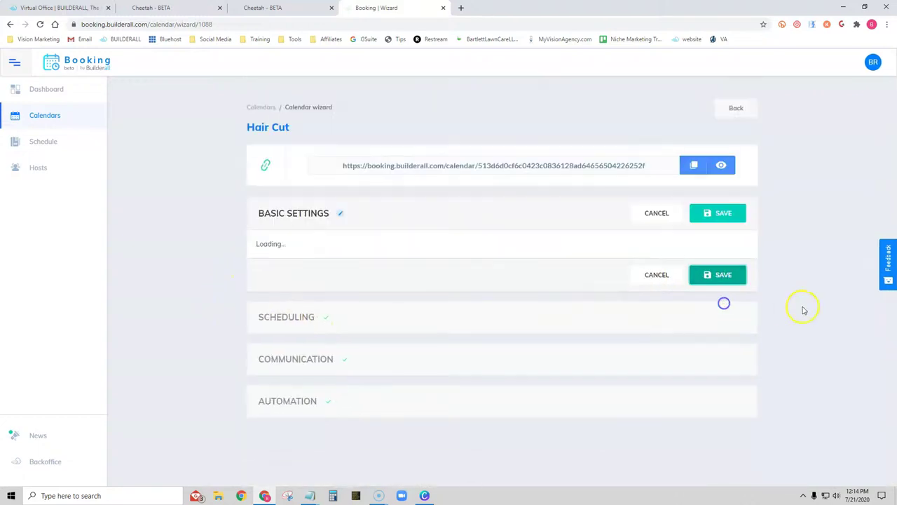
- Add a second scheduling group titled with the other stylist's first name and assign Hair Salon as its host
left_click(301, 250)
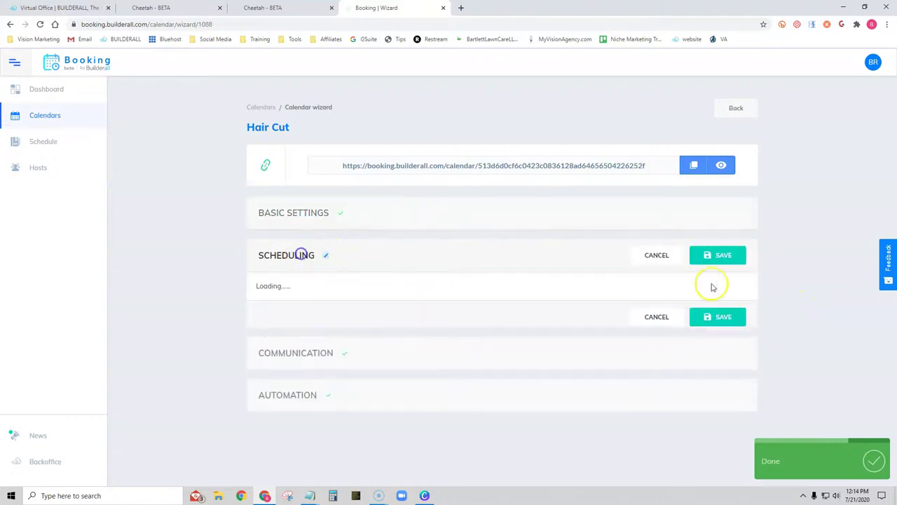
scroll(225, 304, "down", 1)
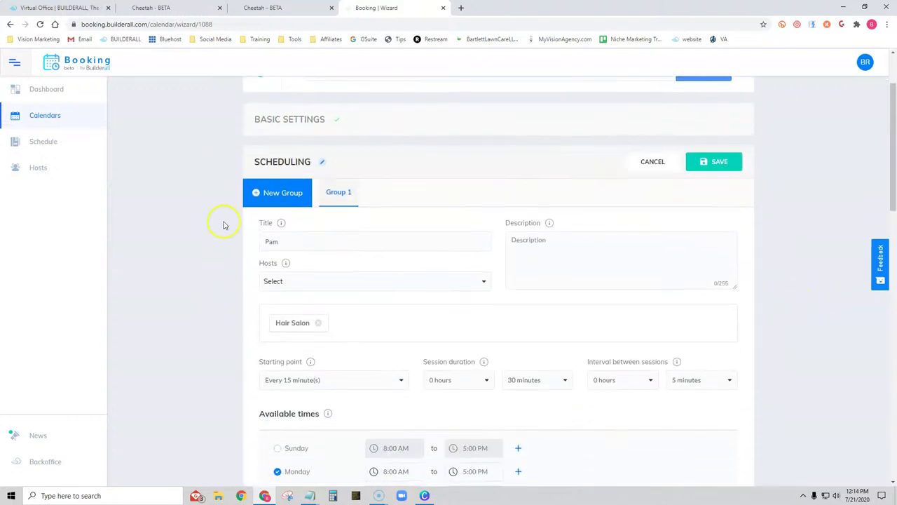
left_click(286, 192)
left_click(307, 242)
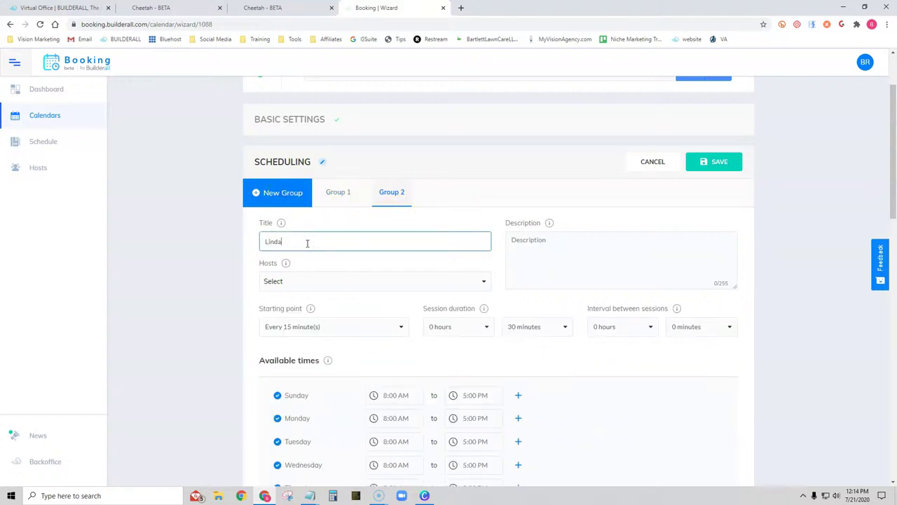
left_click(291, 281)
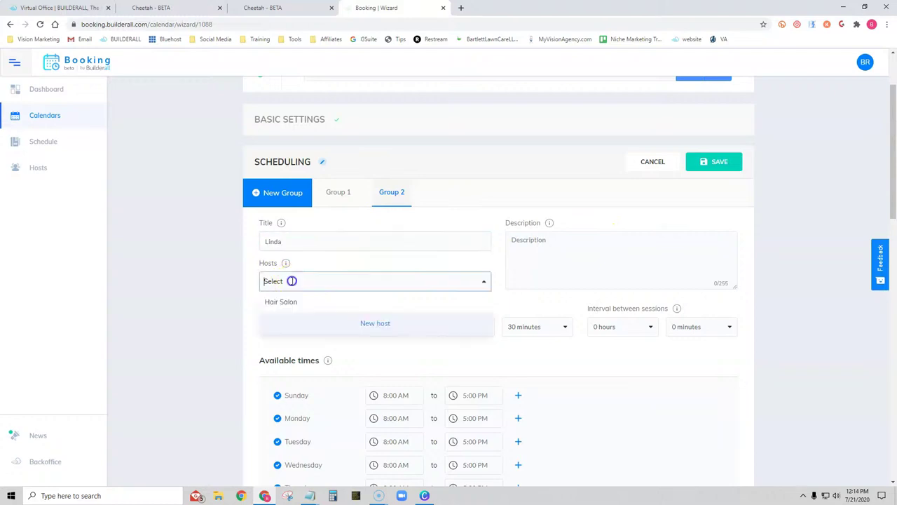
left_click(291, 305)
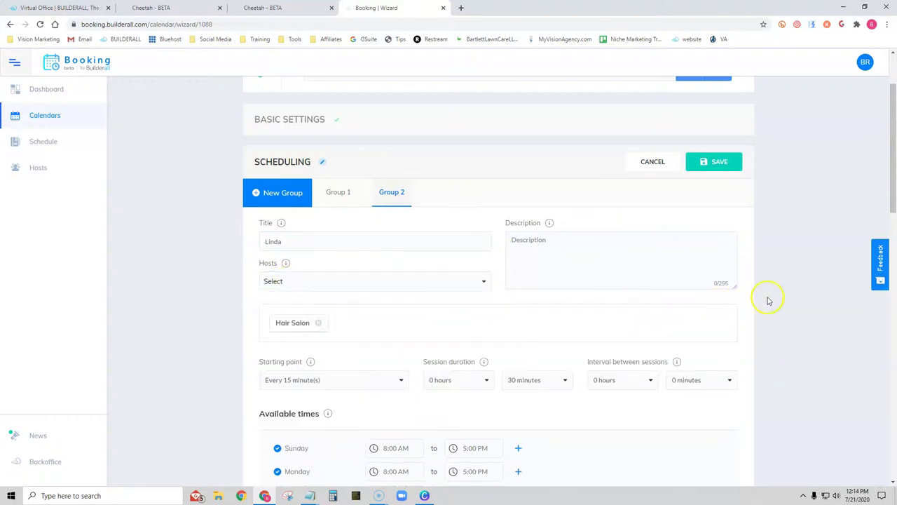
- Exclude Monday through Friday from the second group's available times and set its interval between sessions to 5 minutes
scroll(768, 301, "down", 2)
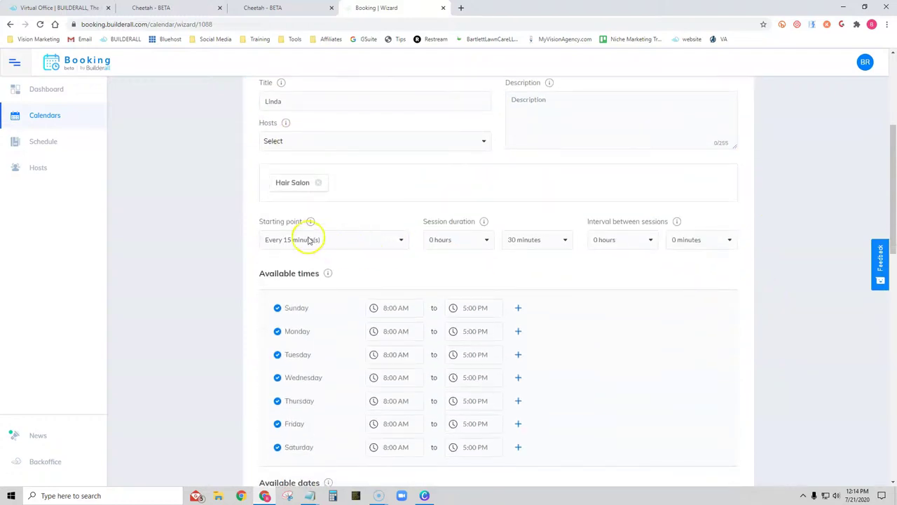
scroll(347, 245, "down", 2)
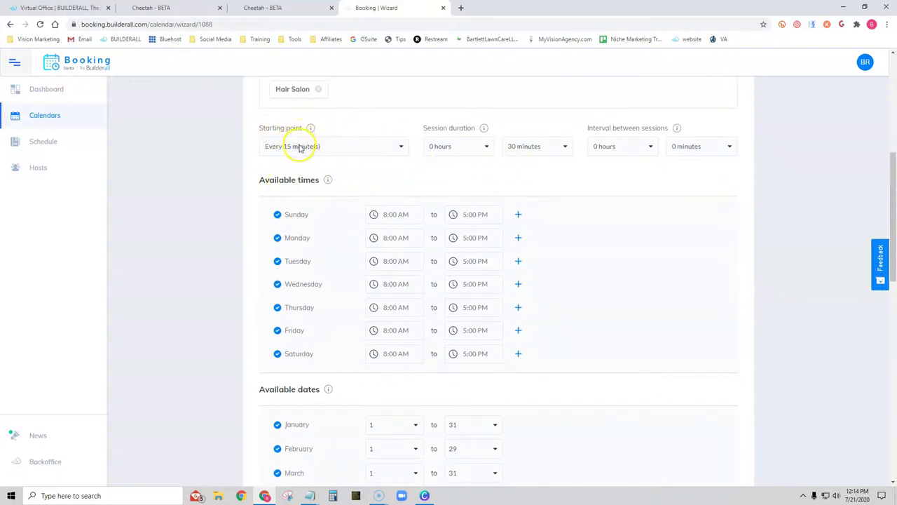
left_click(277, 238)
left_click(277, 261)
left_click(277, 284)
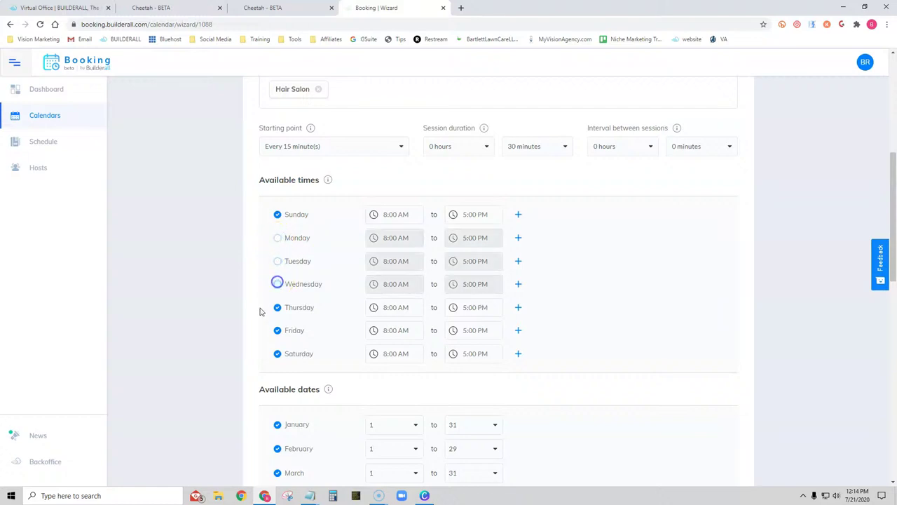
left_click(278, 307)
left_click(278, 330)
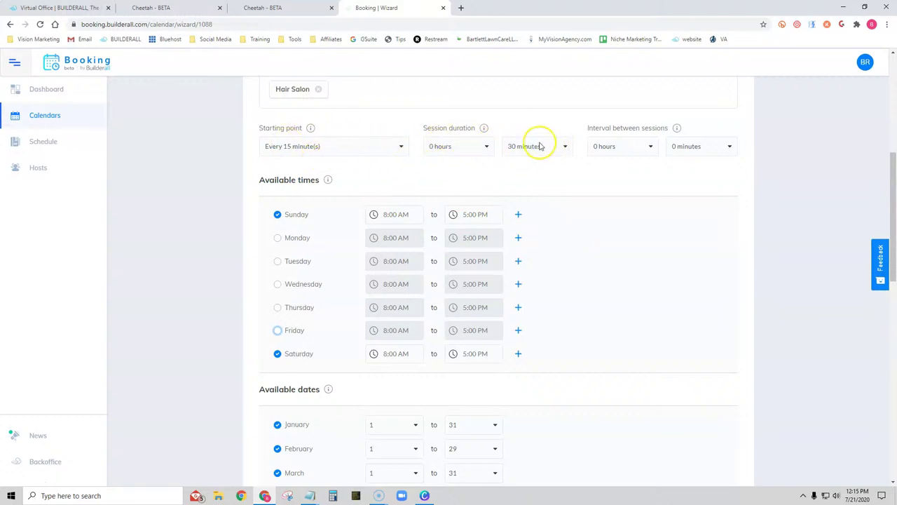
left_click(704, 148)
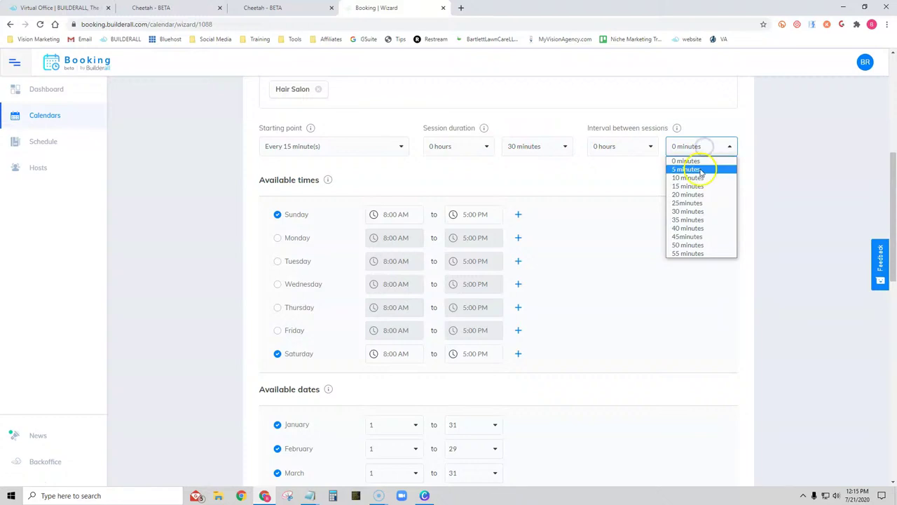
left_click(703, 169)
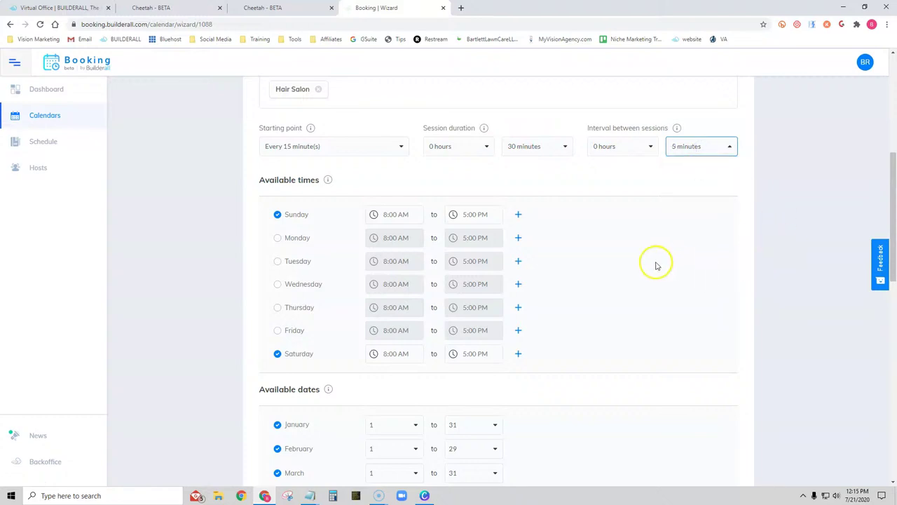
- Keep all of the second group's available months and set its minimum antecedence to Do not allow today
scroll(657, 267, "down", 4)
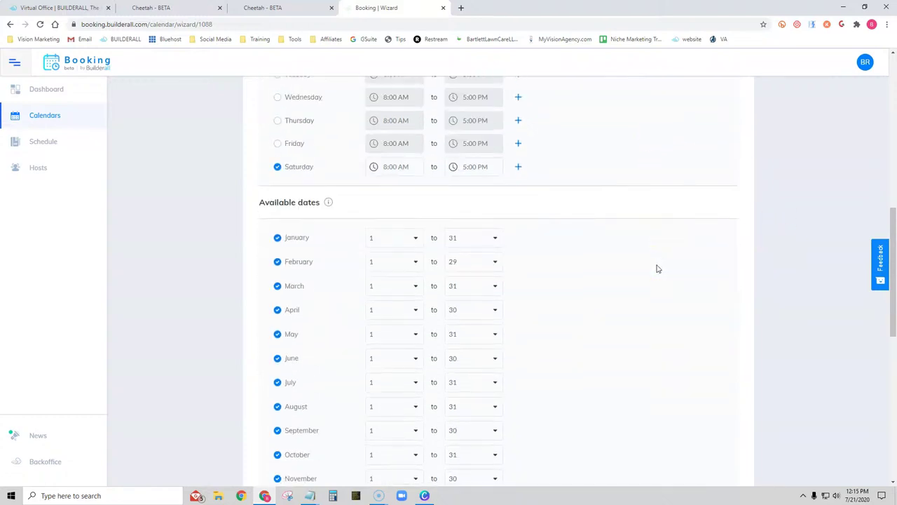
scroll(657, 268, "down", 1)
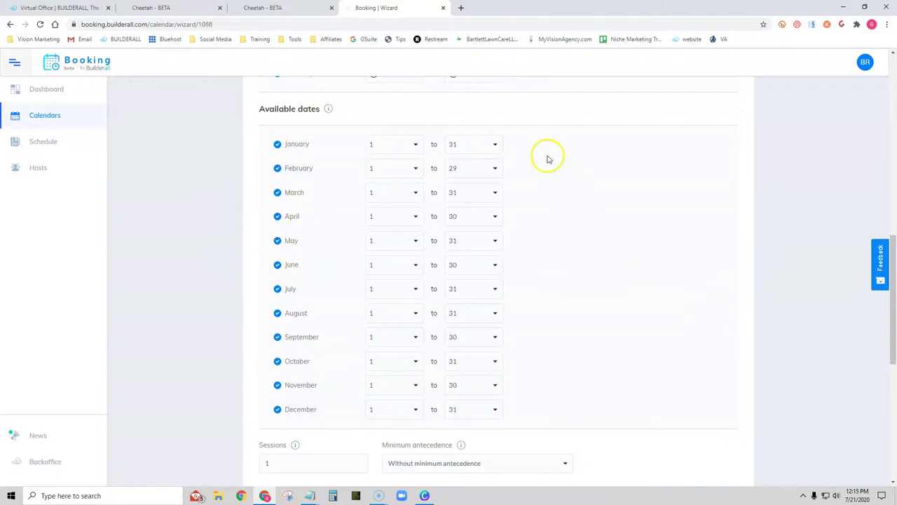
scroll(603, 234, "down", 4)
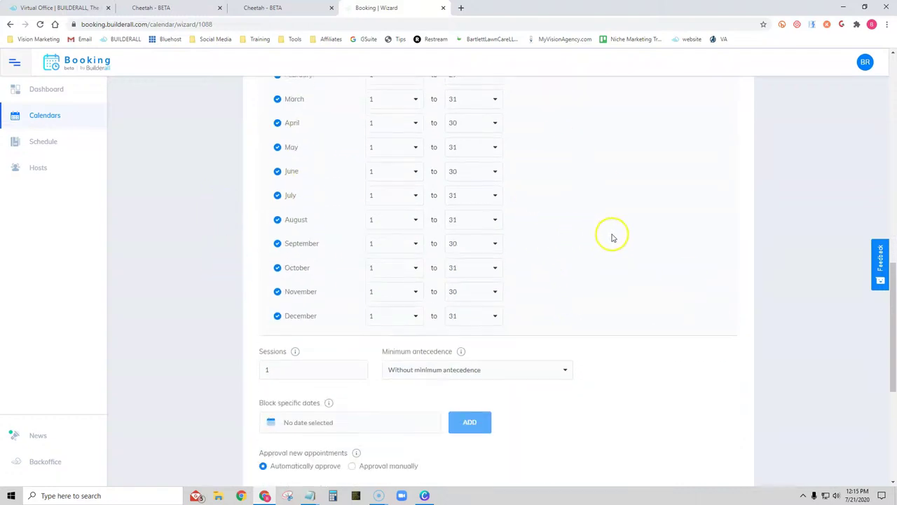
scroll(653, 264, "down", 1)
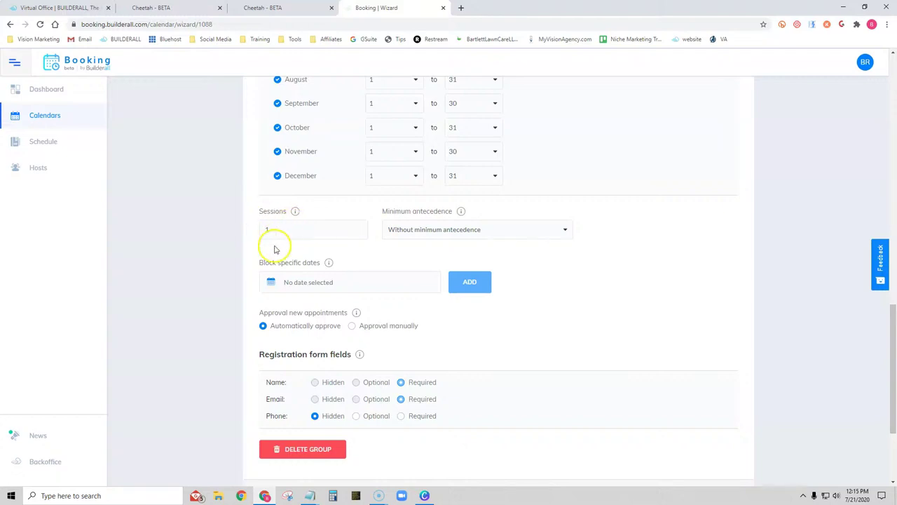
left_click(481, 230)
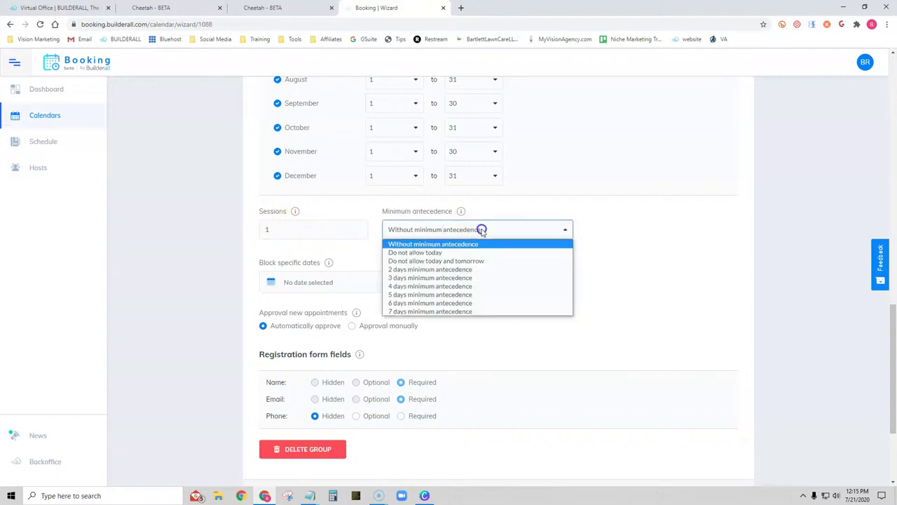
left_click(467, 255)
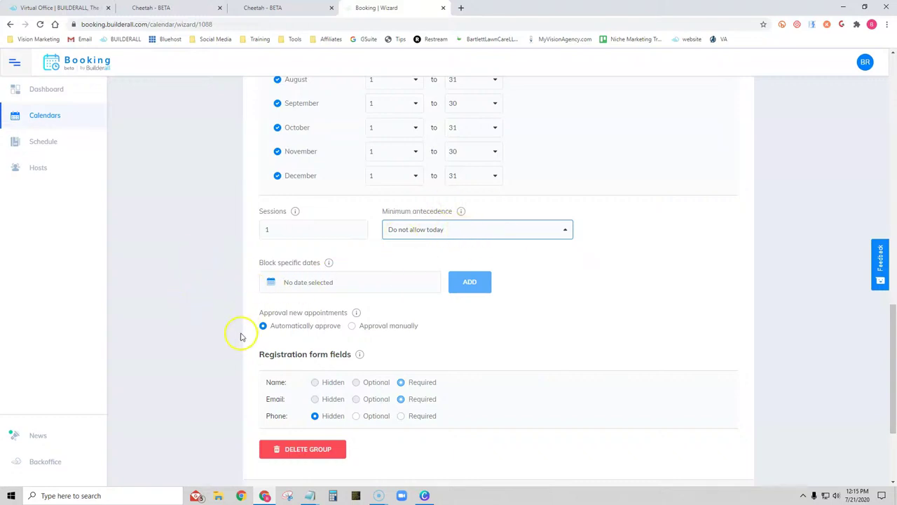
scroll(234, 315, "down", 2)
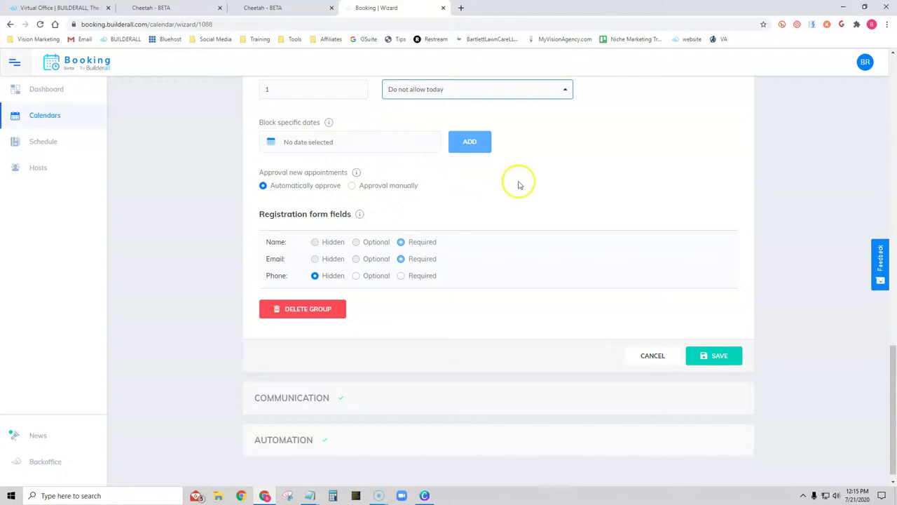
- Make the phone field required in the second group's registration form and save the scheduling settings
scroll(516, 230, "down", 1)
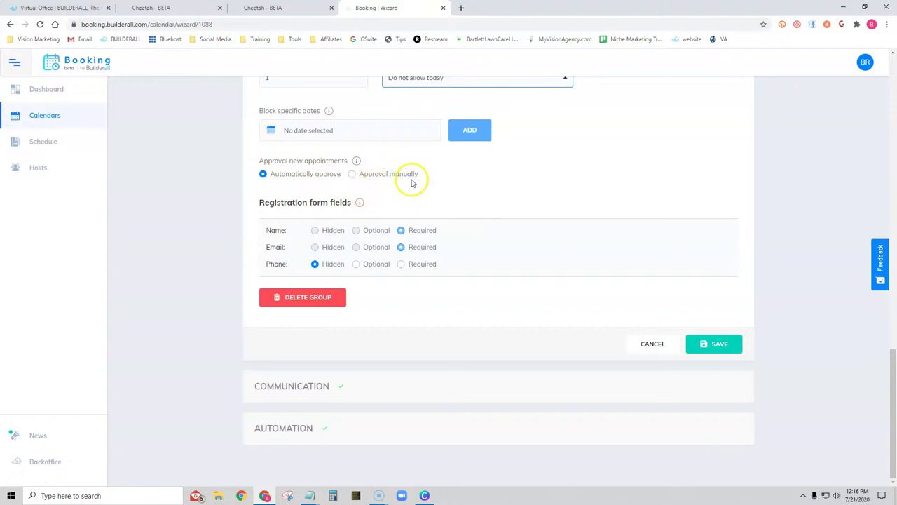
left_click(401, 265)
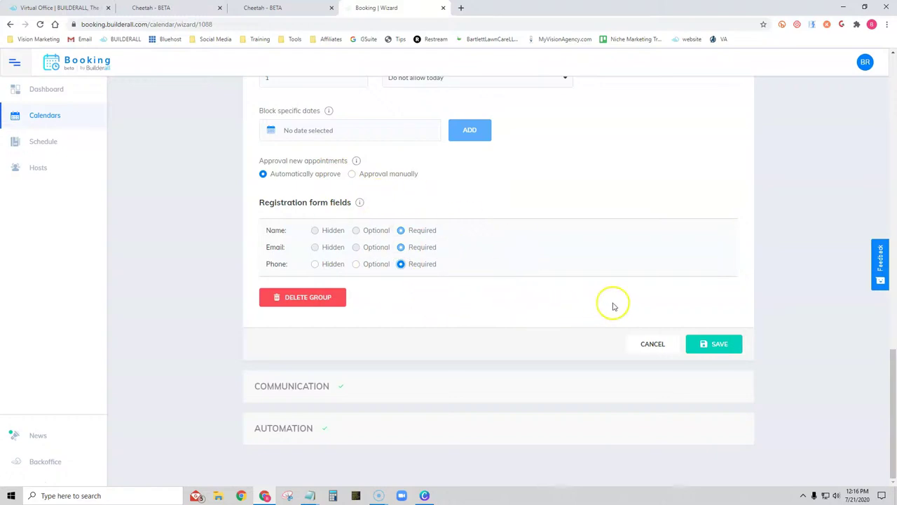
left_click(714, 341)
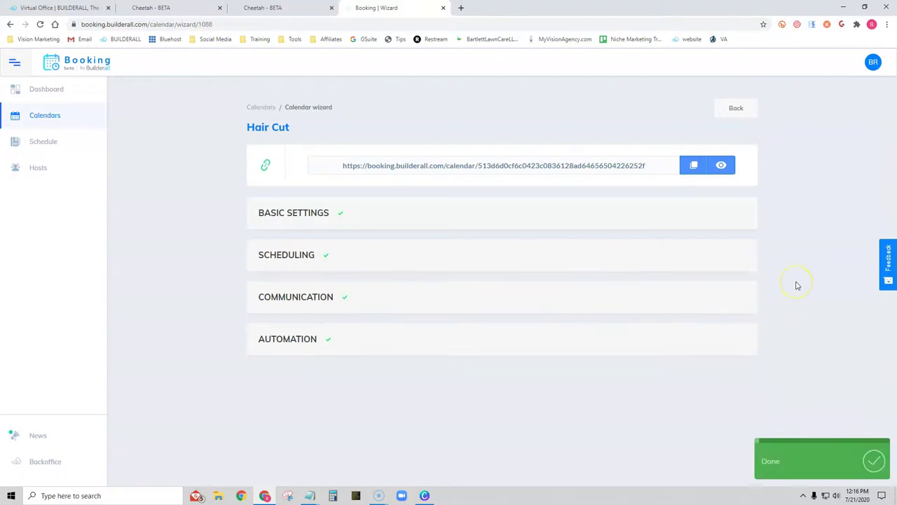
- Enable the schedule confirmation notification for Group 2 in the communication settings, keeping the default confirmation email
left_click(295, 301)
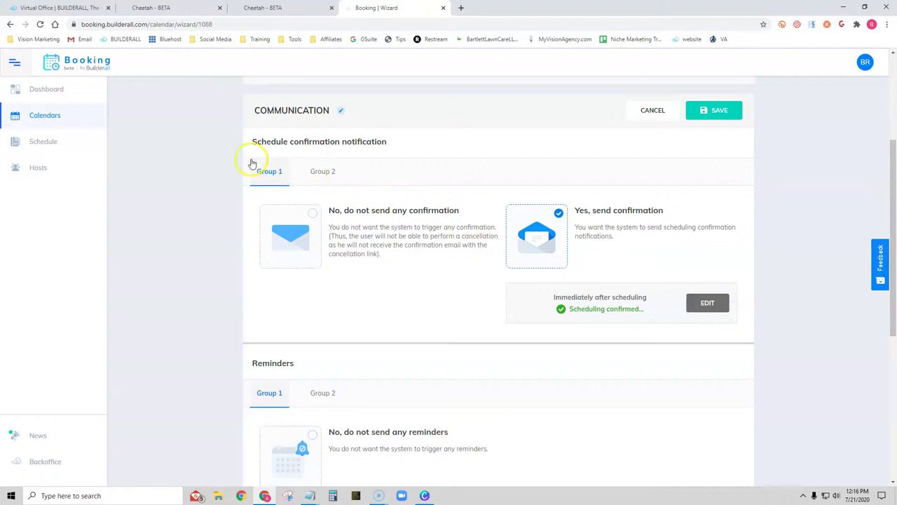
left_click(321, 171)
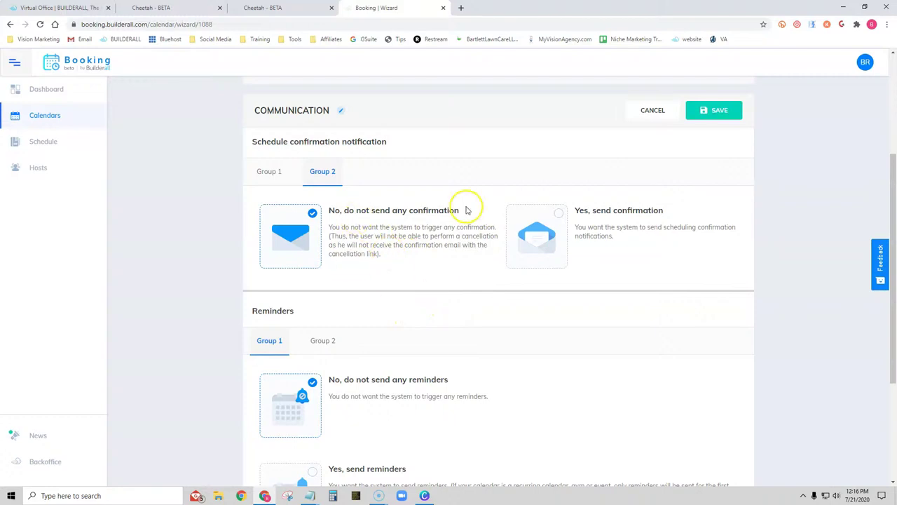
left_click(546, 235)
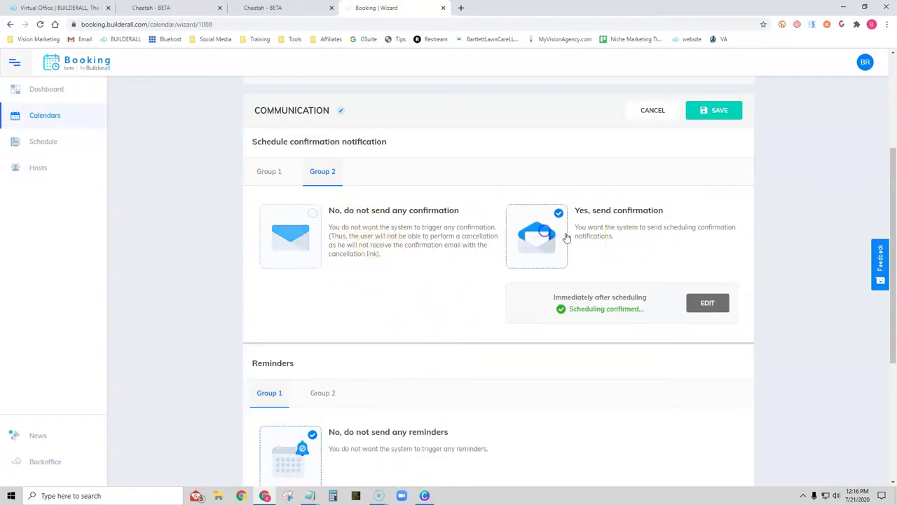
left_click(708, 303)
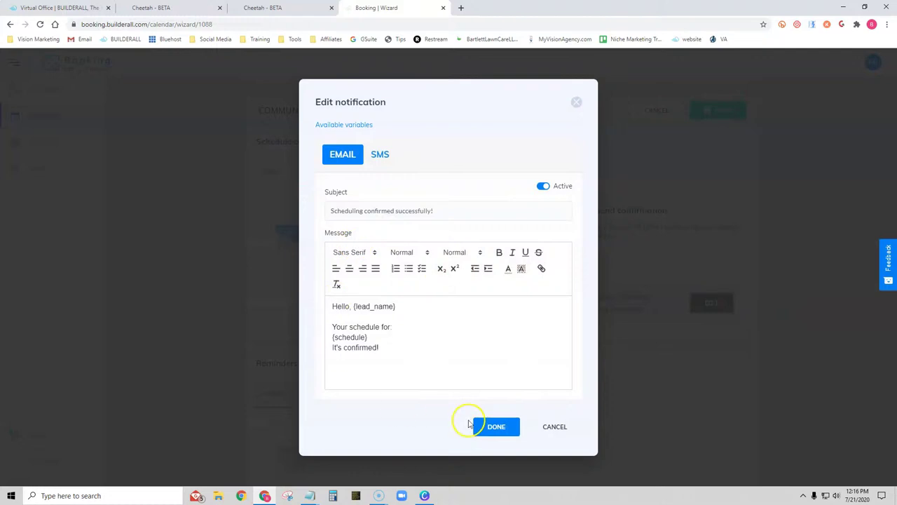
left_click(500, 426)
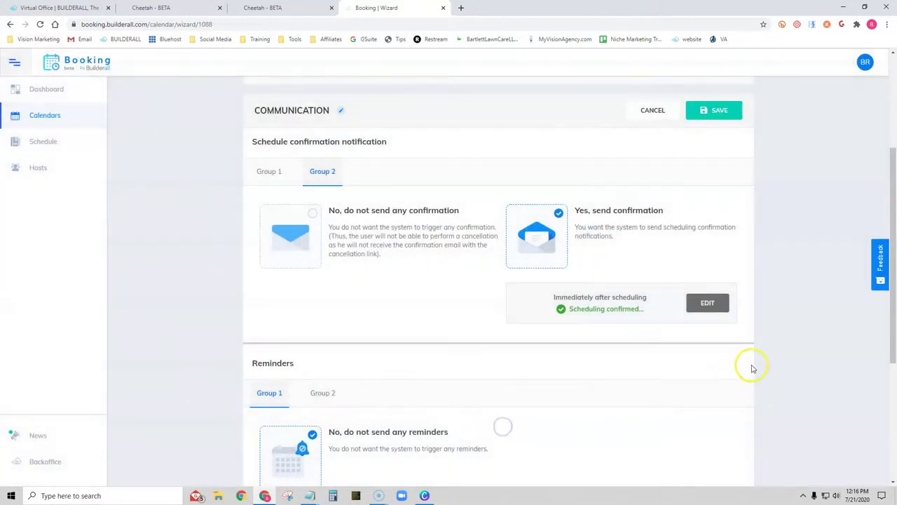
- Enable reminders for Group 2 with a new reminder 1 hour before, and save the communication settings
scroll(747, 370, "down", 3)
left_click(323, 159)
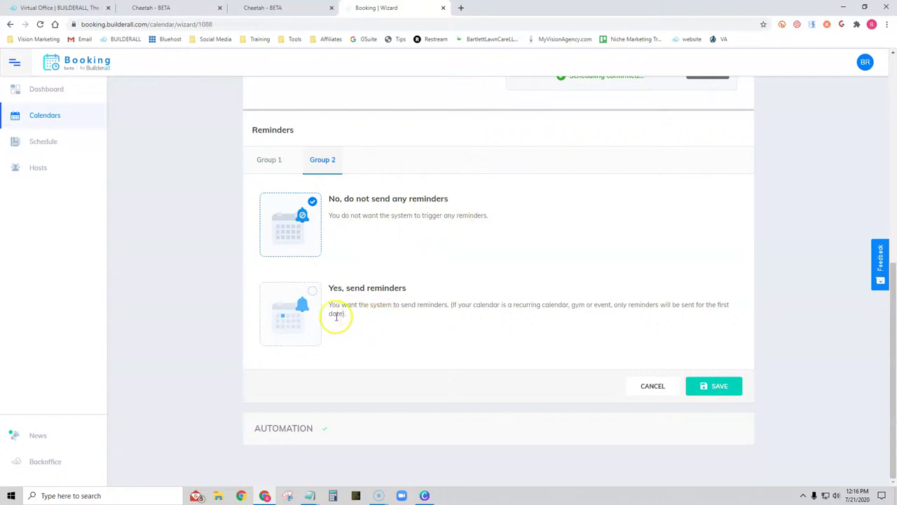
left_click(291, 319)
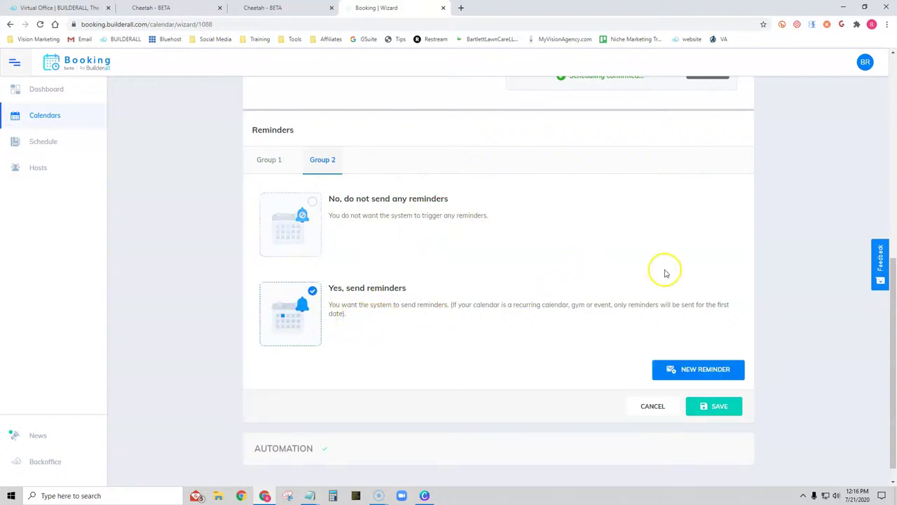
left_click(687, 368)
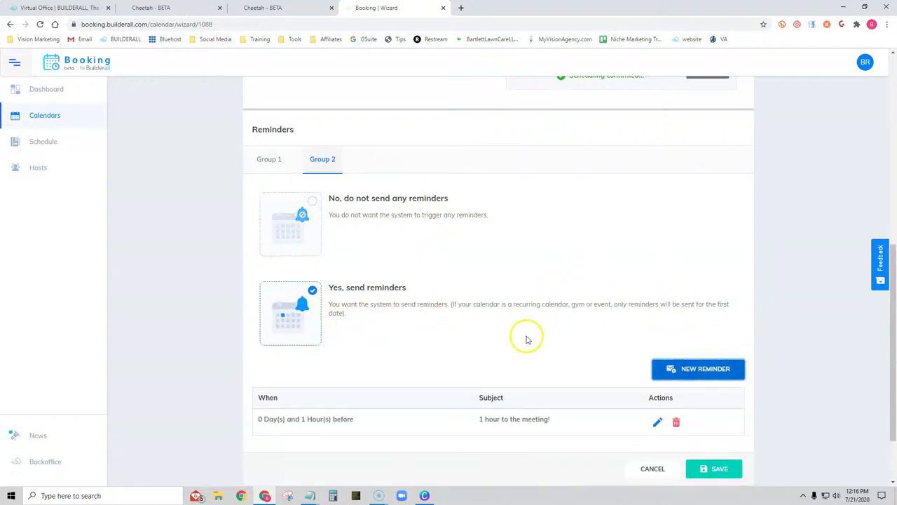
scroll(398, 350, "down", 2)
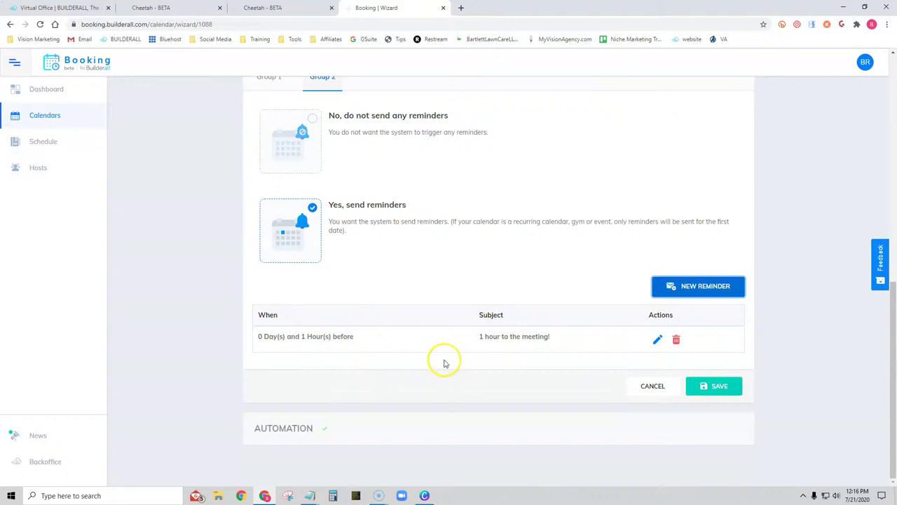
left_click(710, 386)
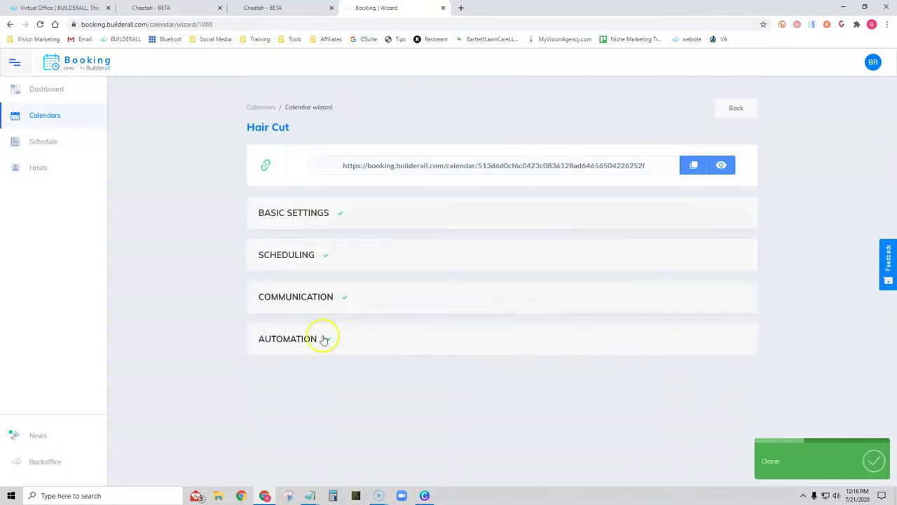
- Set Group 2's automation to subscribe users to the Tanning Salon list and save the automation settings
left_click(319, 340)
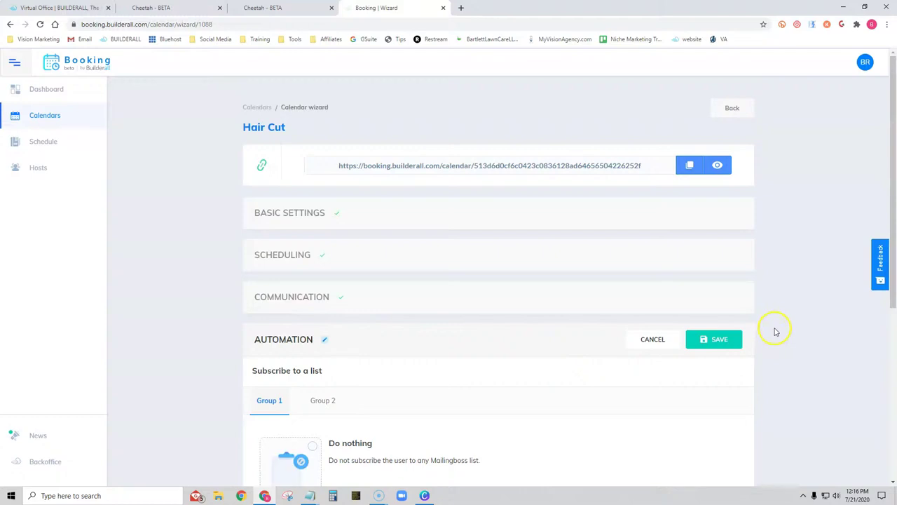
scroll(771, 326, "down", 3)
left_click(323, 213)
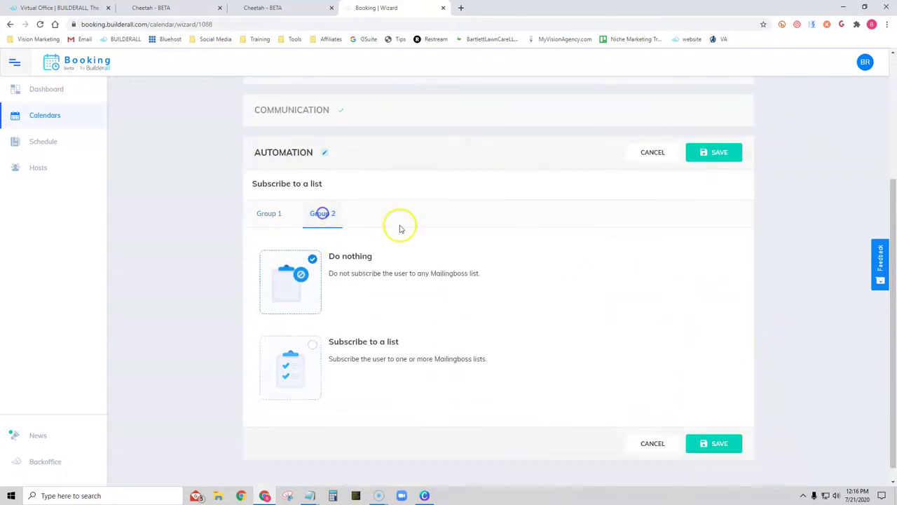
left_click(298, 359)
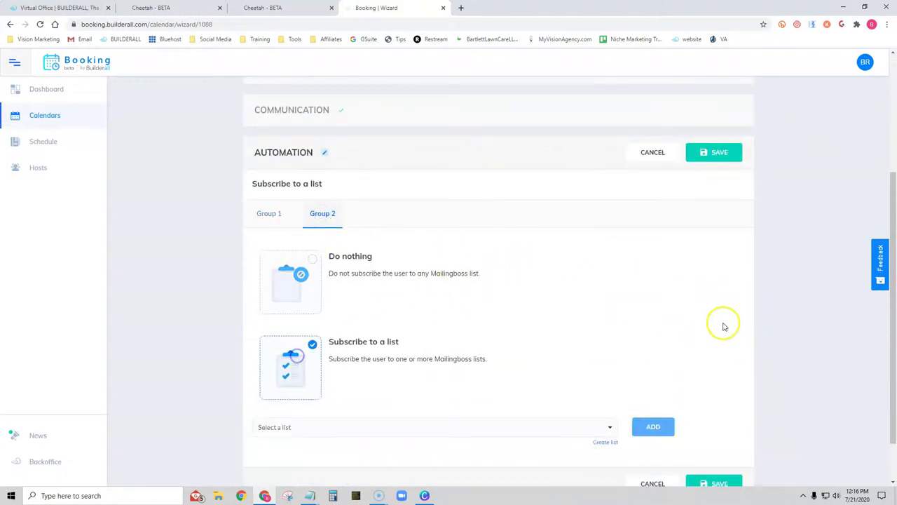
scroll(722, 326, "down", 1)
left_click(333, 376)
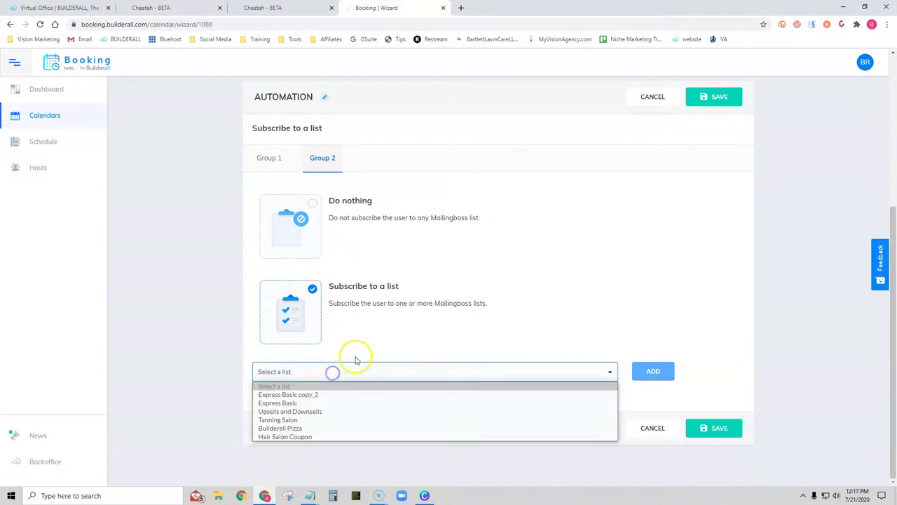
left_click(325, 424)
left_click(651, 370)
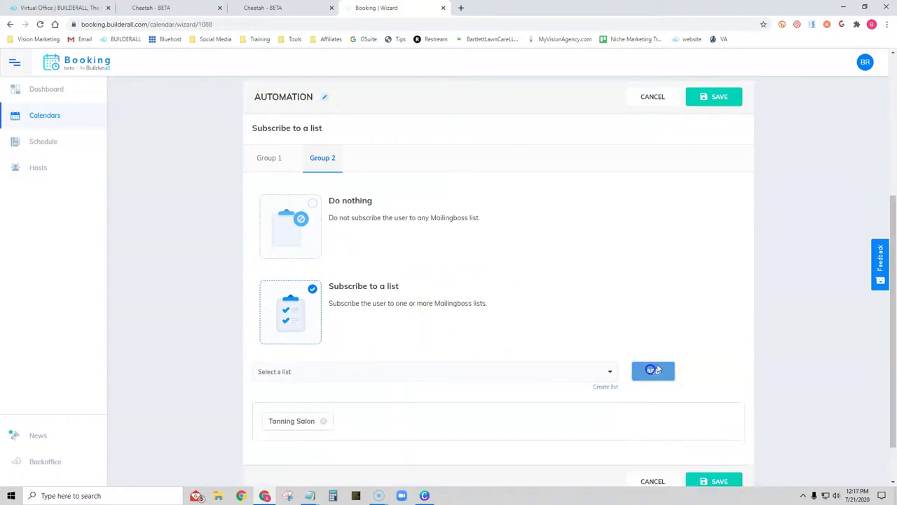
scroll(813, 350, "down", 1)
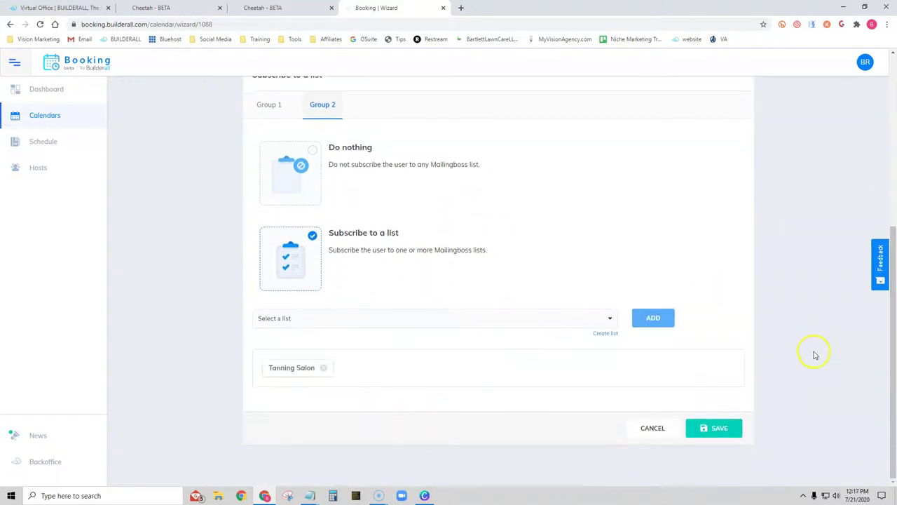
left_click(714, 428)
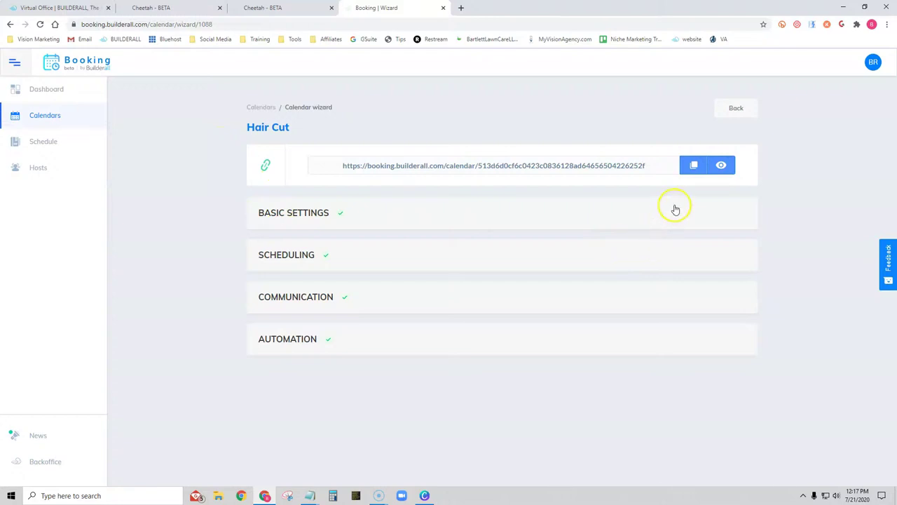
- Copy the Hair Cut calendar's link and reload the site in the Cheetah editor, discarding the unconfigured booking element
left_click(694, 167)
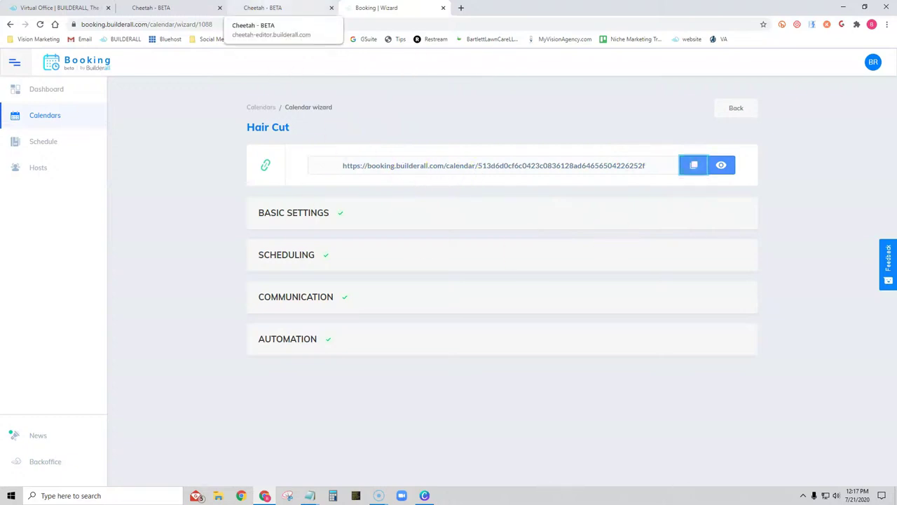
left_click(277, 8)
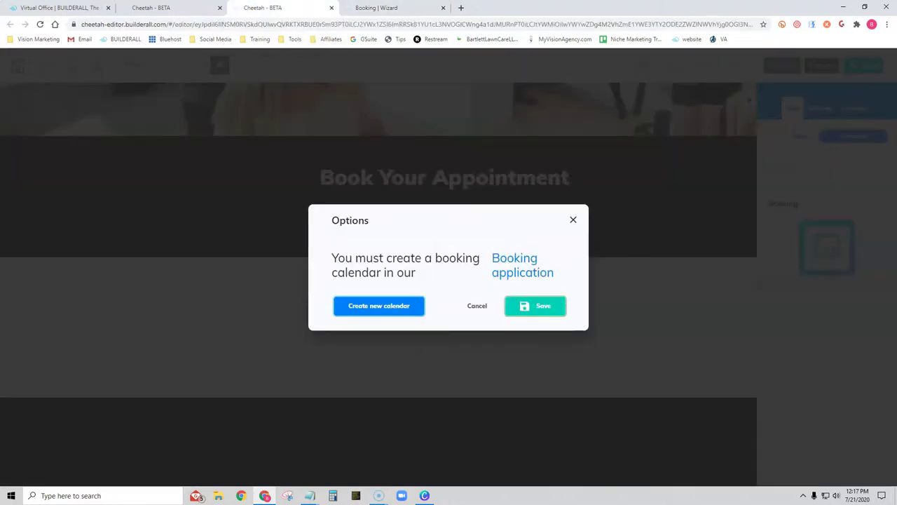
left_click(478, 306)
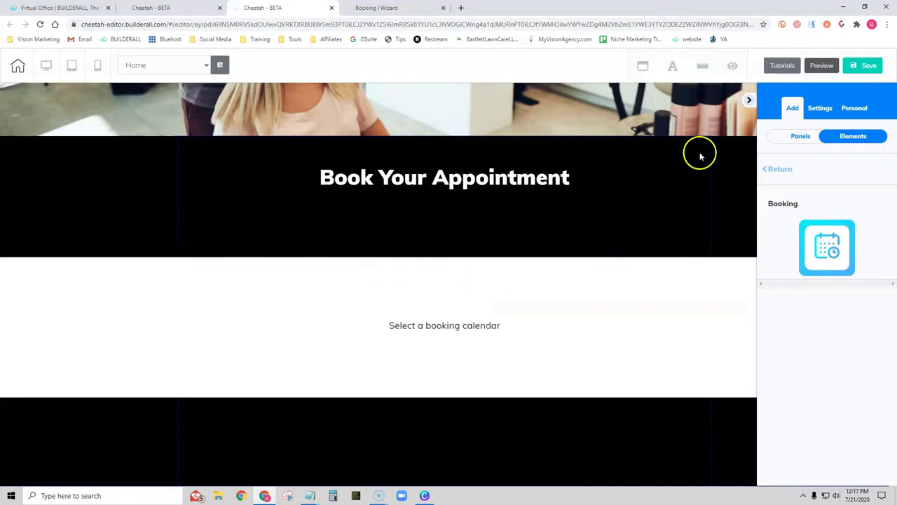
left_click(664, 325)
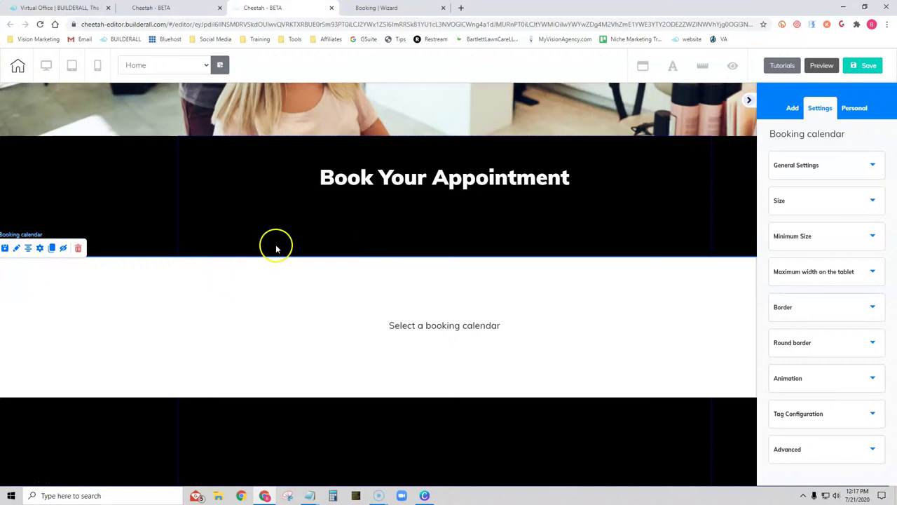
left_click(40, 26)
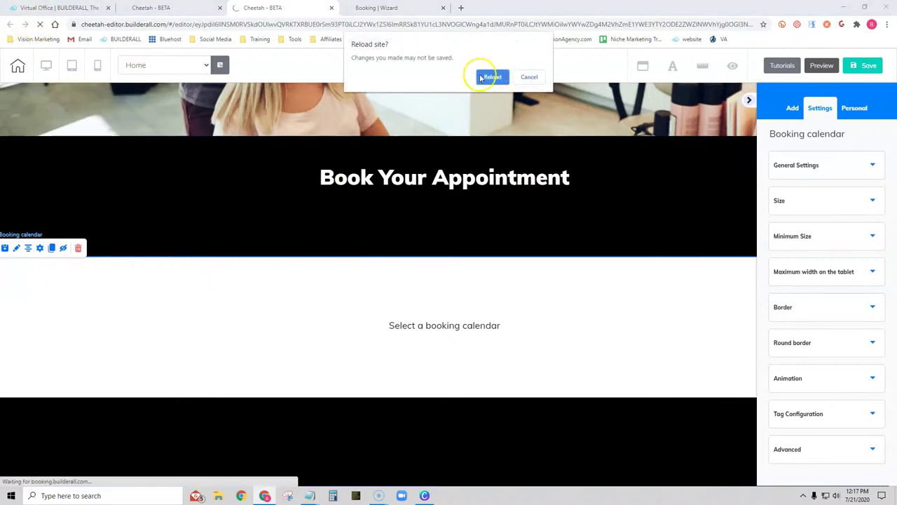
left_click(481, 74)
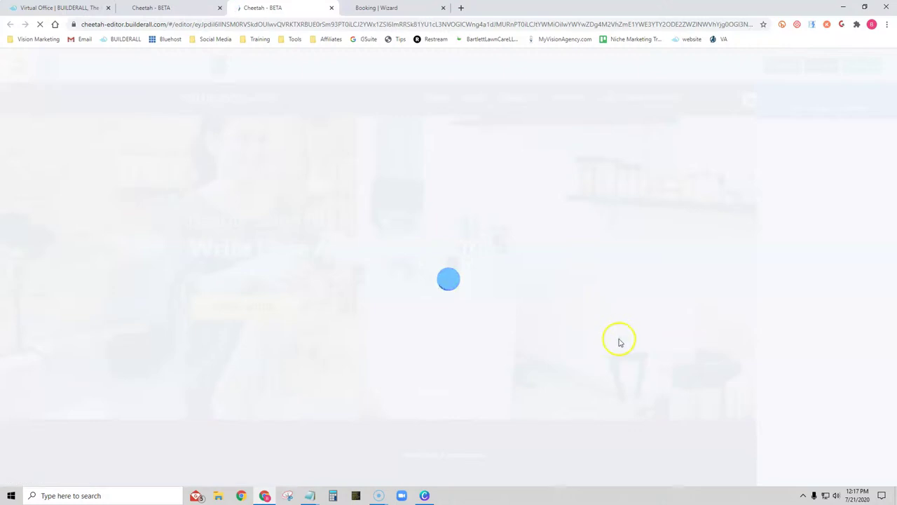
- Insert a Booking element below the Book Your Appointment heading and select Hair Cut as its calendar
scroll(641, 375, "down", 4)
scroll(677, 281, "up", 1)
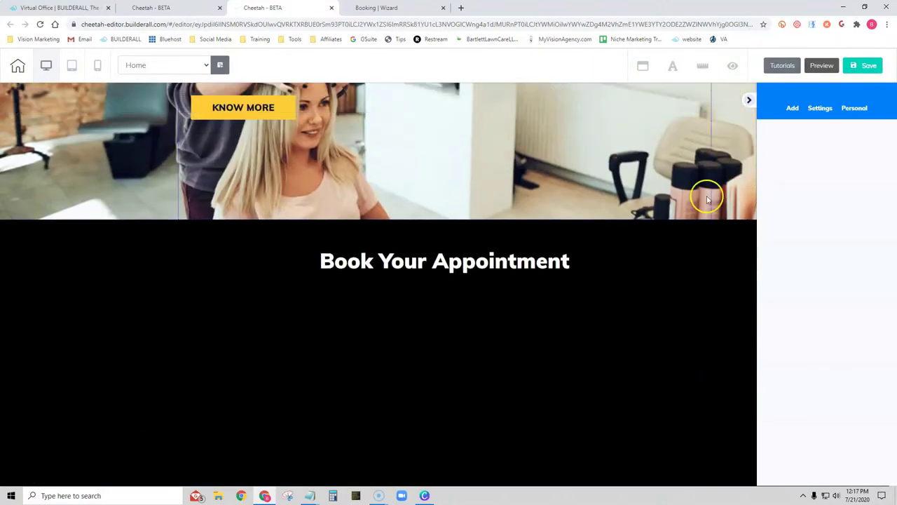
left_click(793, 108)
left_click(852, 136)
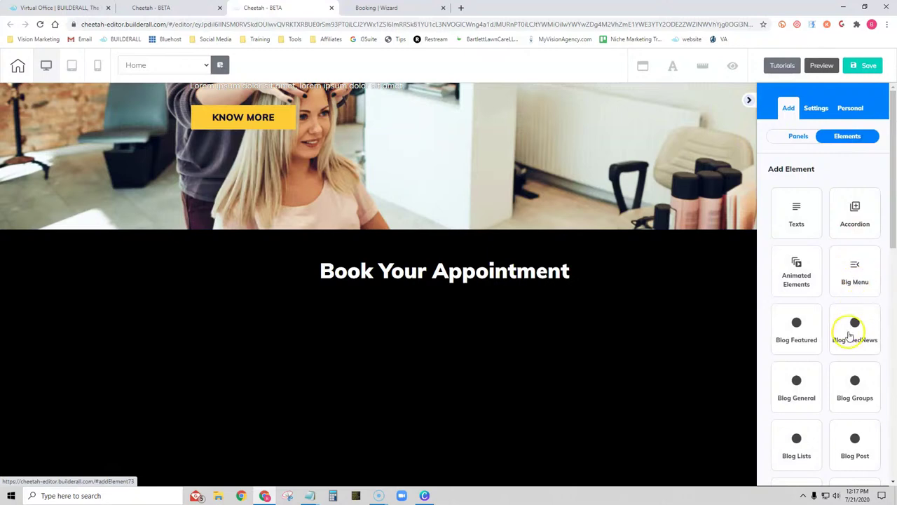
scroll(849, 334, "down", 3)
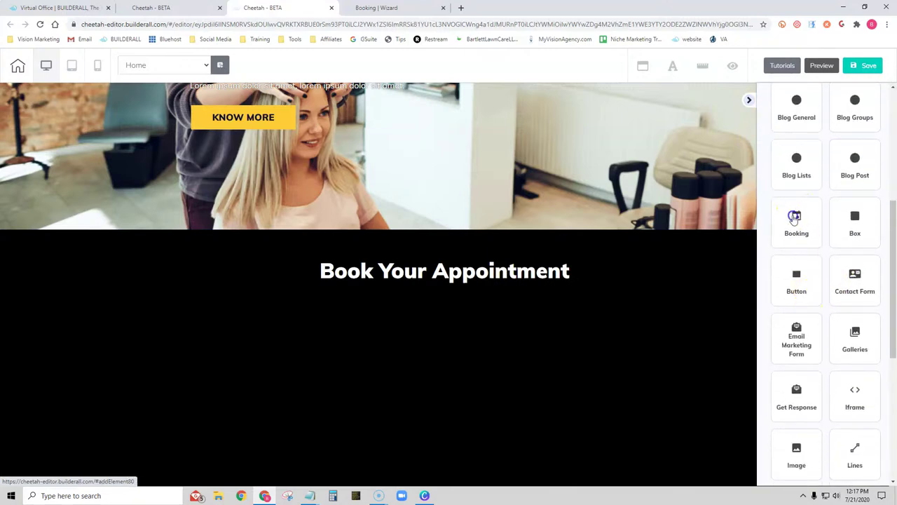
left_click(794, 214)
left_click_drag(837, 243, 393, 356)
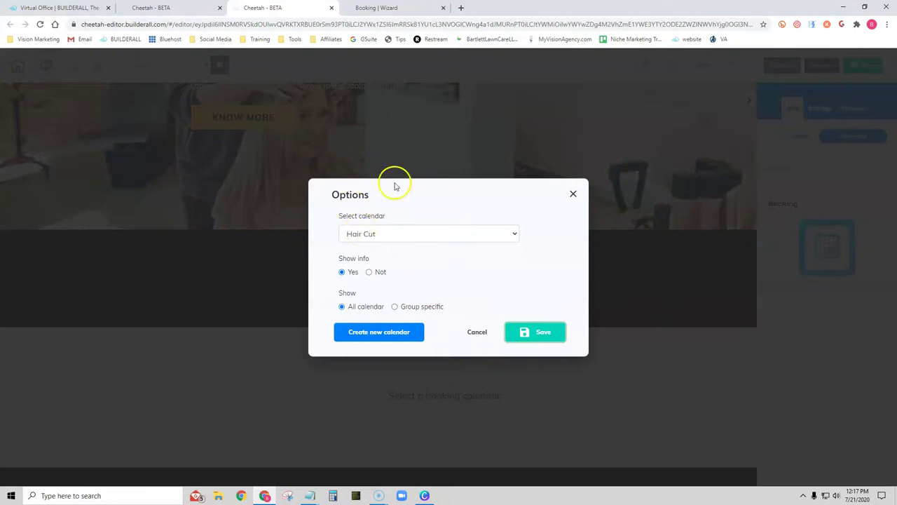
left_click(380, 235)
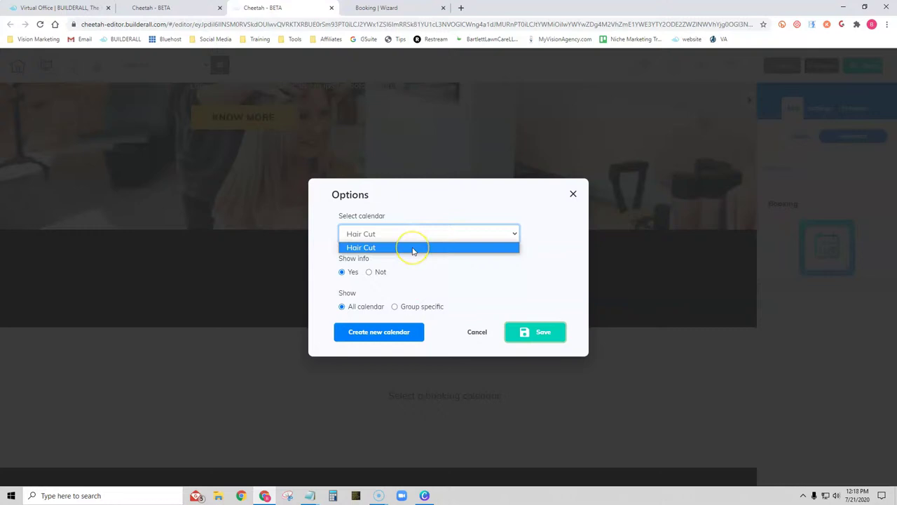
left_click(413, 250)
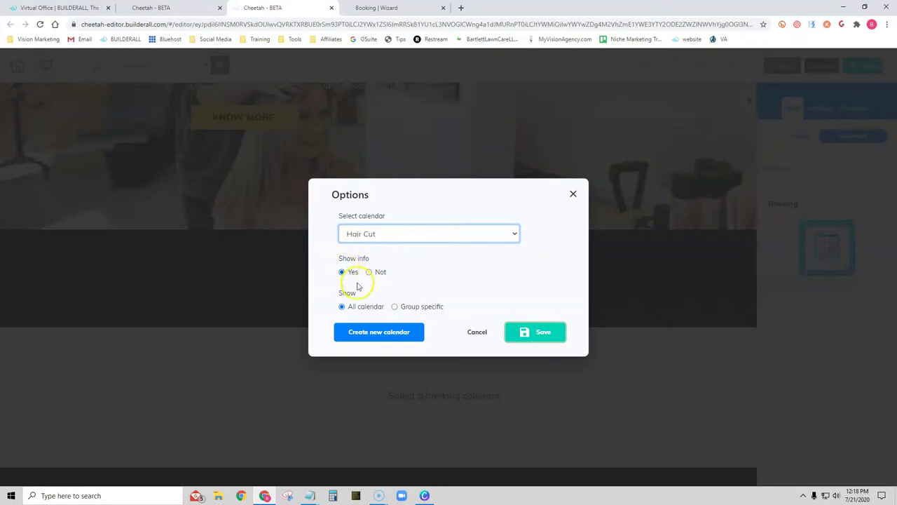
- Try the group-specific display and its stylist groups, and return the booking element to showing all of the calendar
left_click(395, 310)
left_click(432, 317)
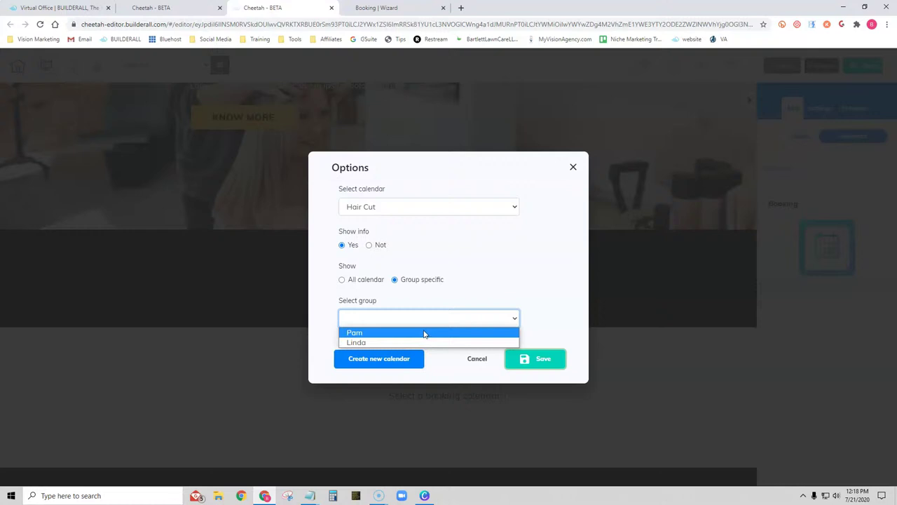
left_click(424, 343)
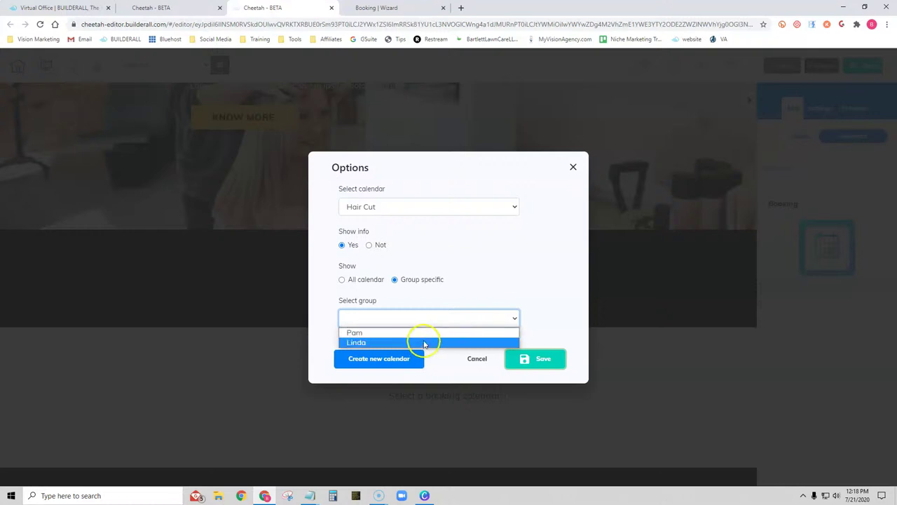
left_click(343, 279)
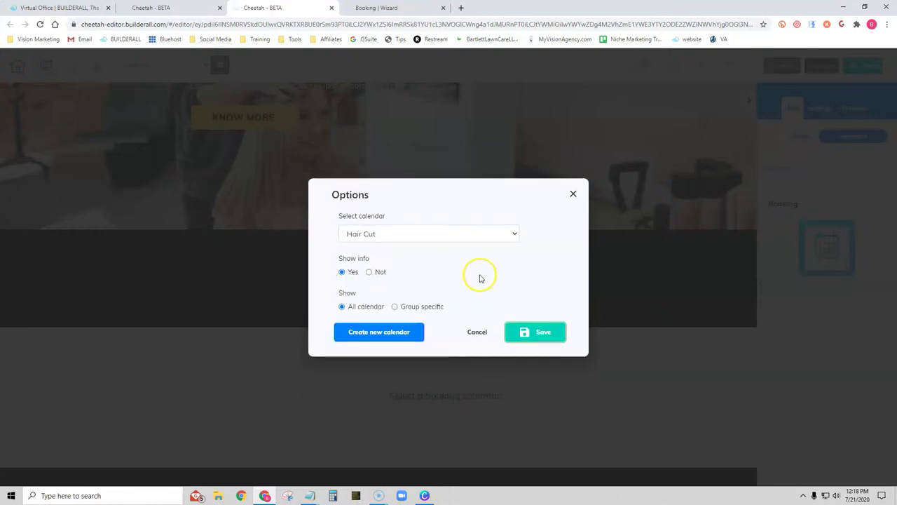
- Save the booking element's options, save and publish the site, and dismiss the published-domain notice
left_click(541, 338)
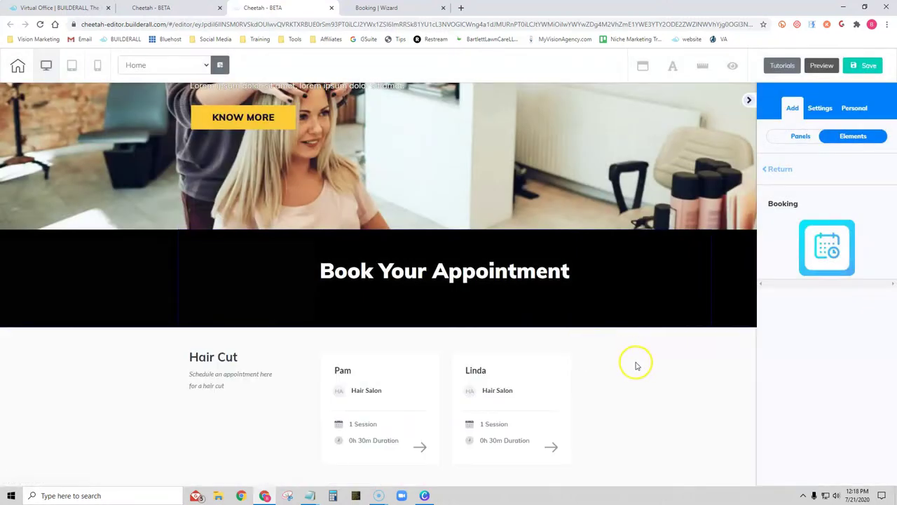
left_click_drag(635, 361, 628, 341)
scroll(561, 316, "down", 3)
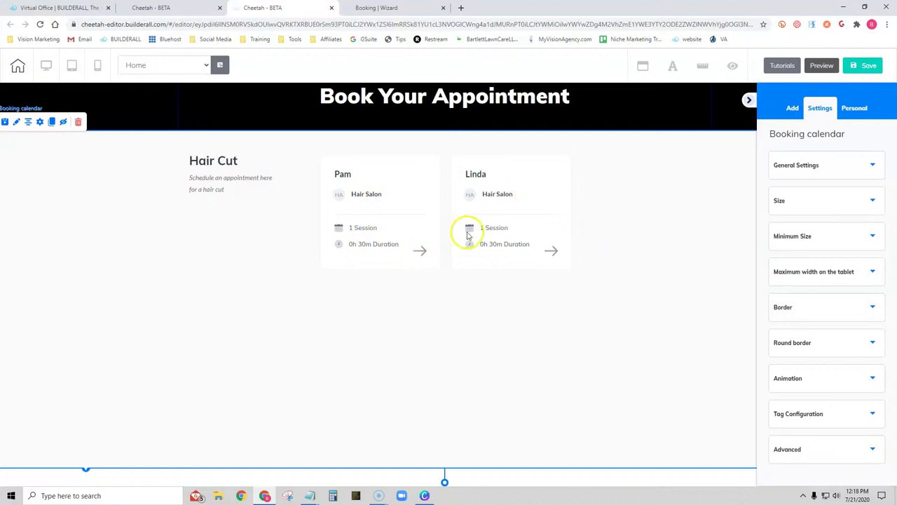
left_click(869, 66)
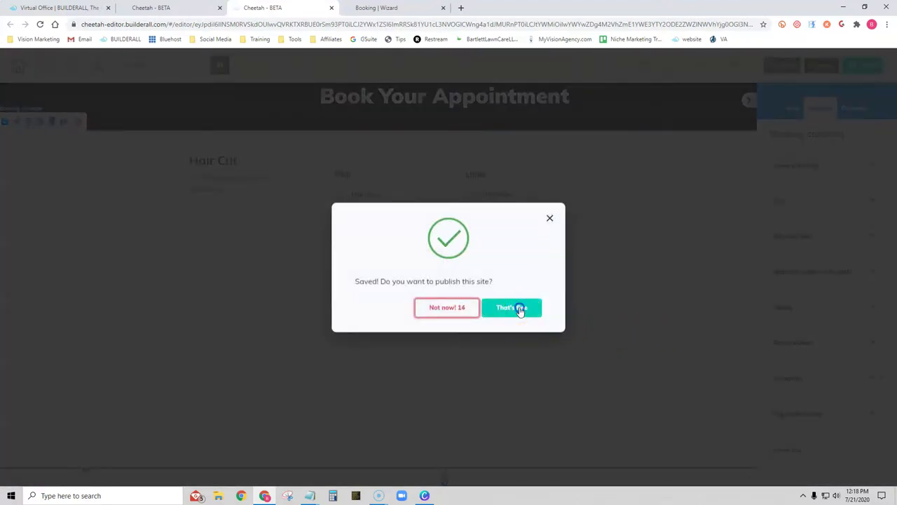
left_click(520, 308)
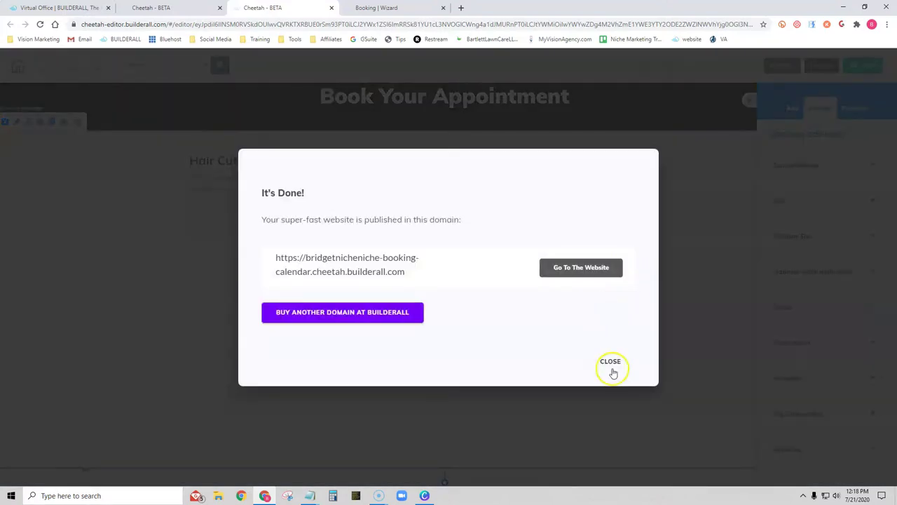
left_click(610, 363)
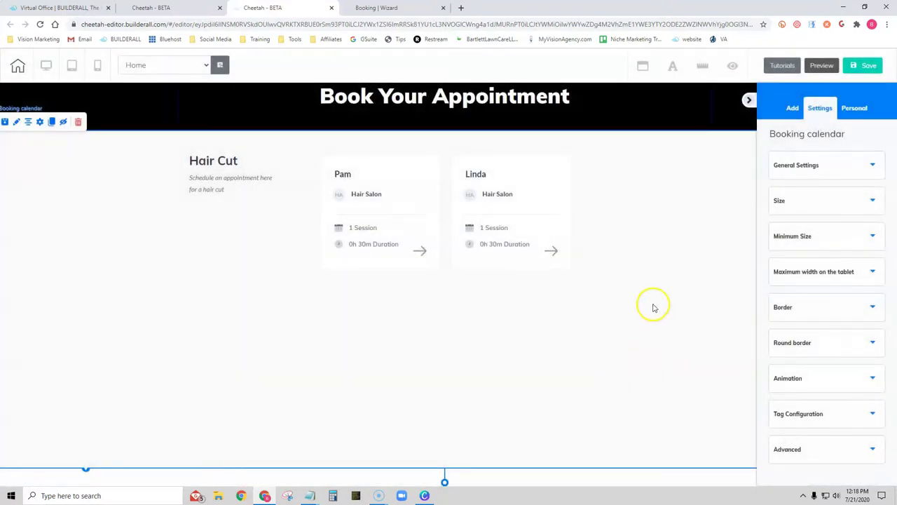
- Link the BOOK APPOINTMENT item of the header menu to the Hair Cut calendar's web URL, opening in a new tab
scroll(638, 284, "up", 5)
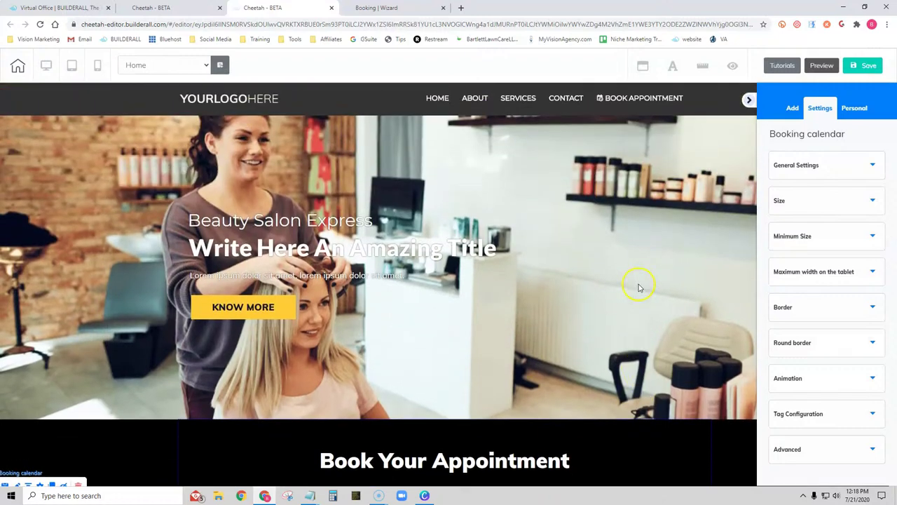
left_click(614, 102)
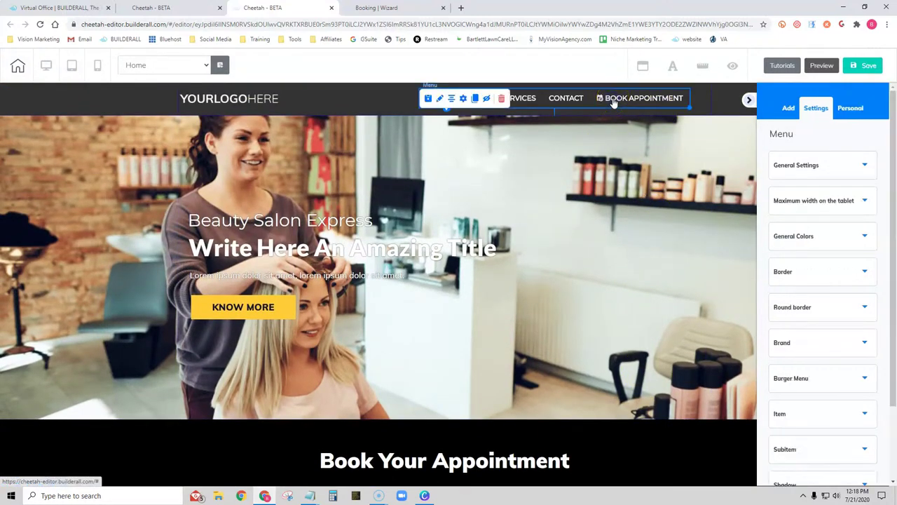
left_click(463, 97)
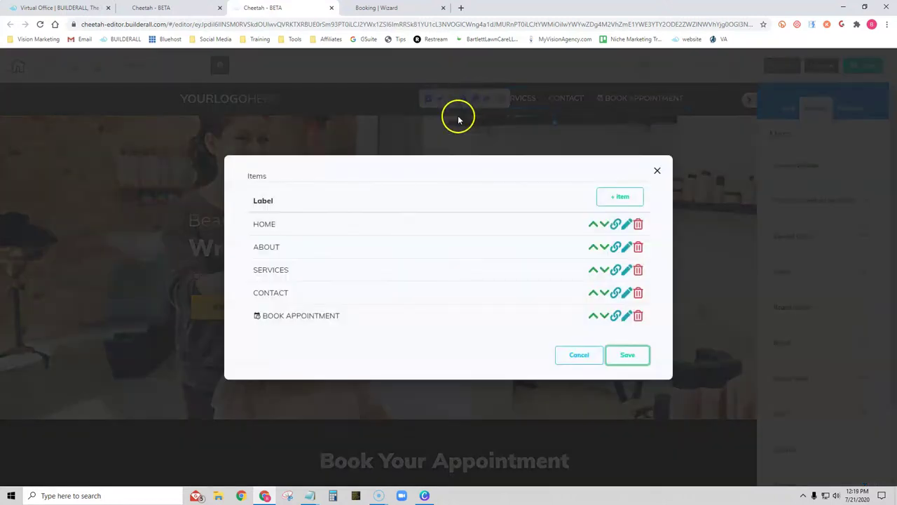
left_click(617, 317)
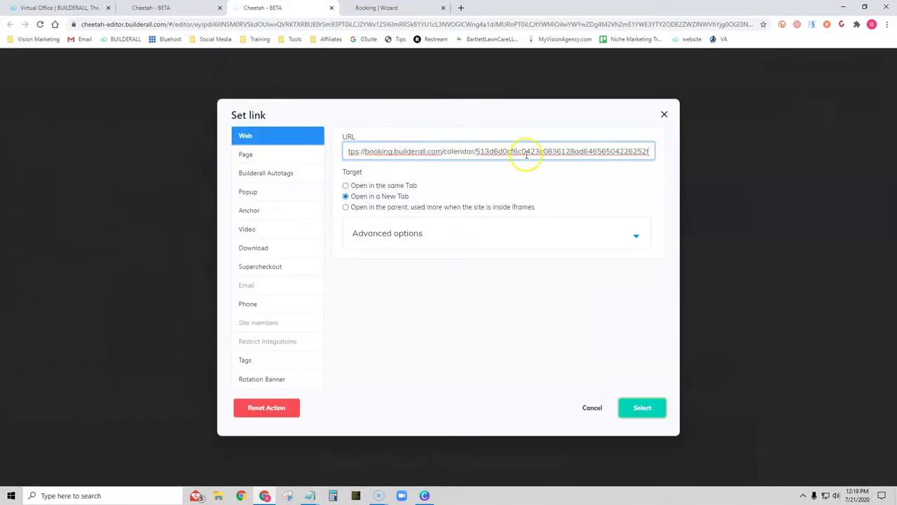
left_click(630, 408)
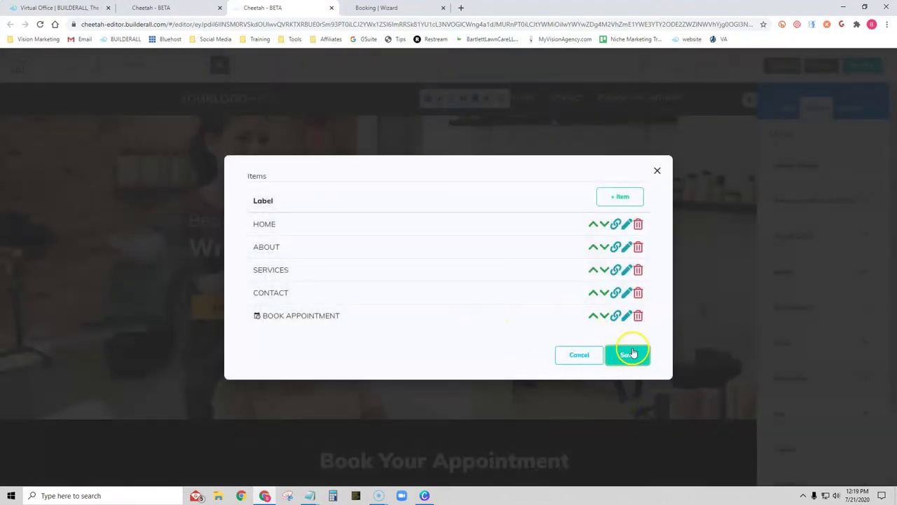
- Examine the page-link options for the BOOK APPOINTMENT menu item and cancel without changing its link
left_click(615, 316)
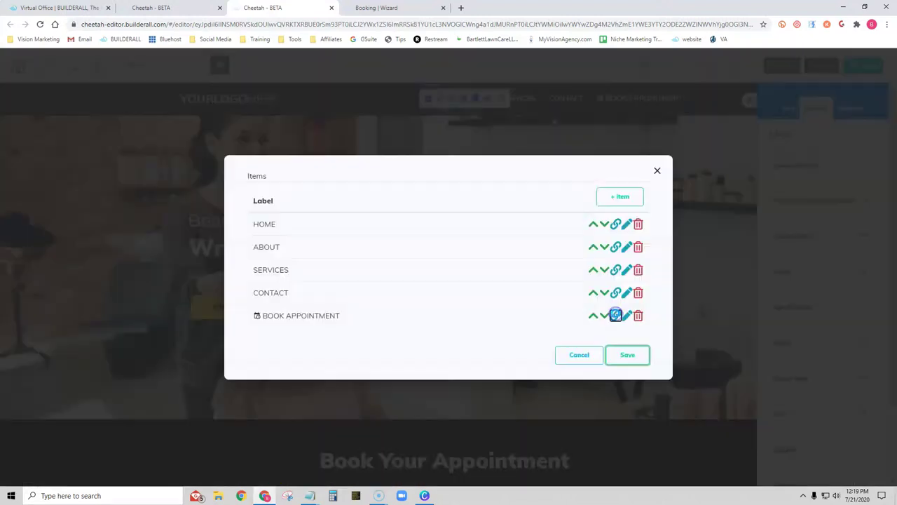
left_click(261, 155)
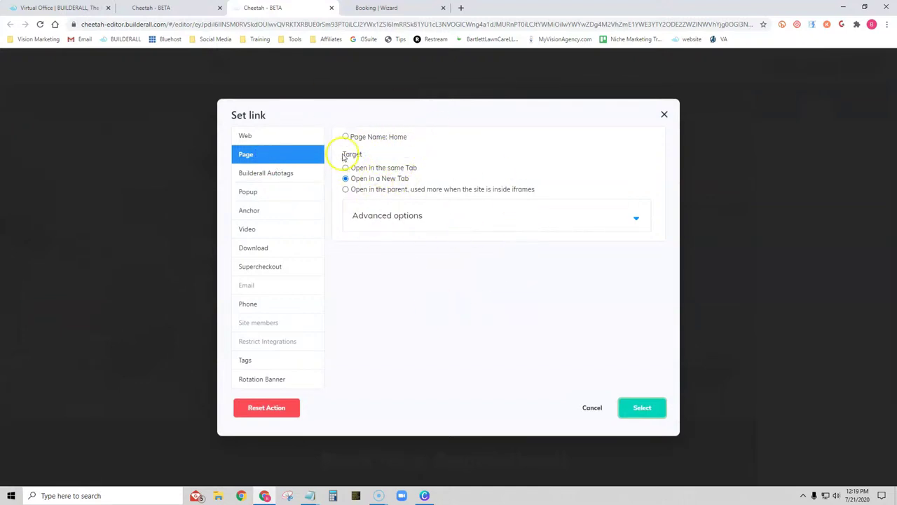
left_click(593, 409)
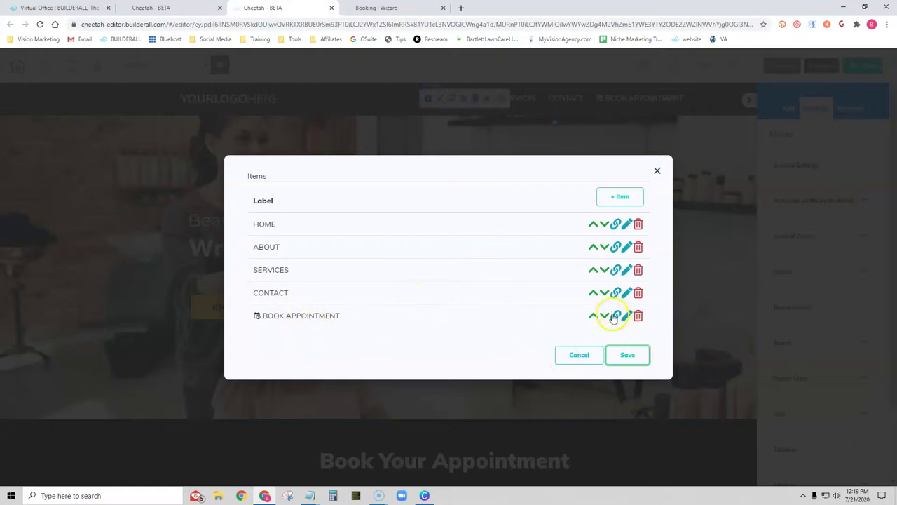
- Save the menu items, save and publish the site again, and go to the published website
left_click(631, 355)
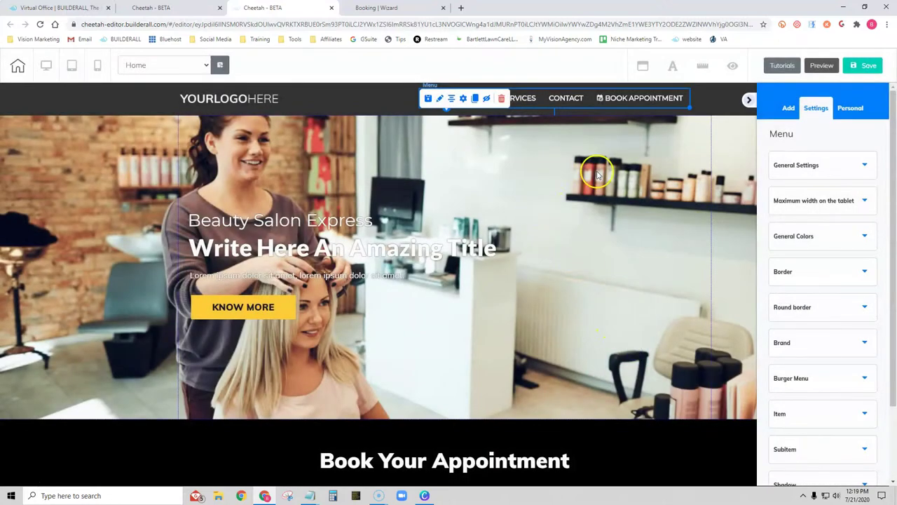
left_click(866, 65)
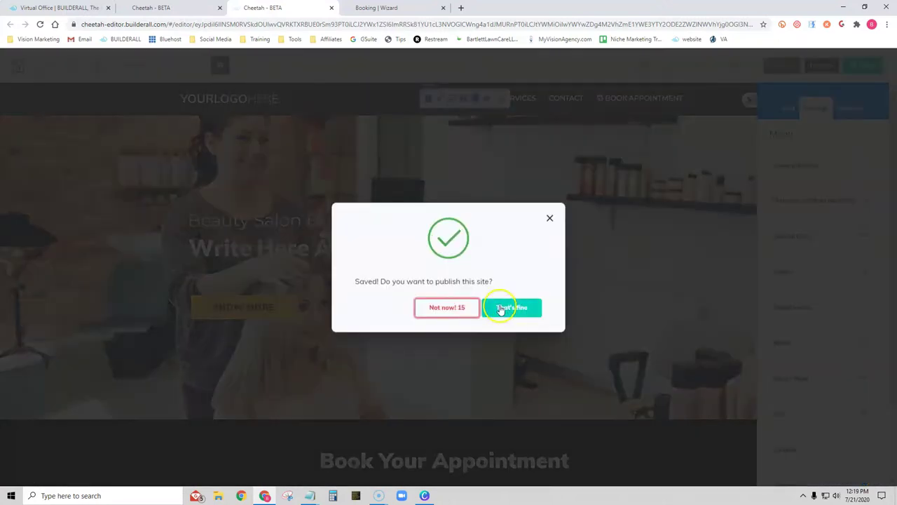
left_click(502, 310)
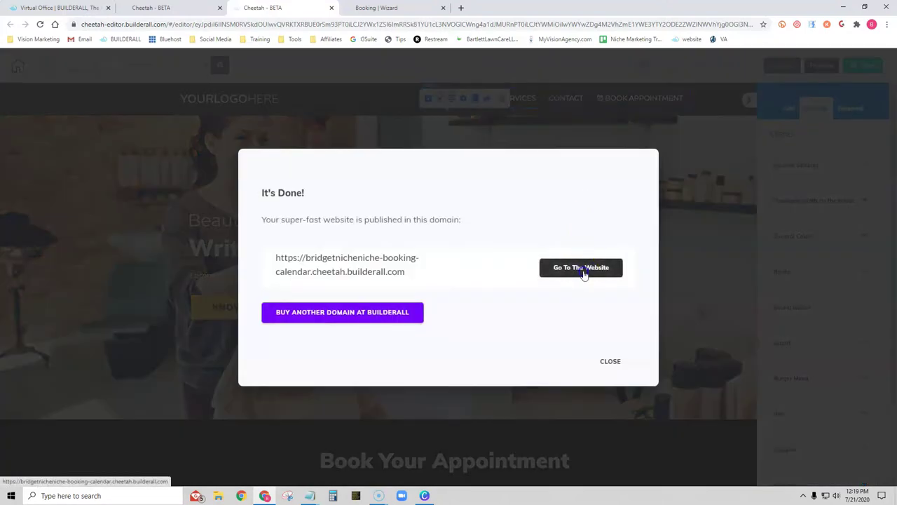
left_click(582, 269)
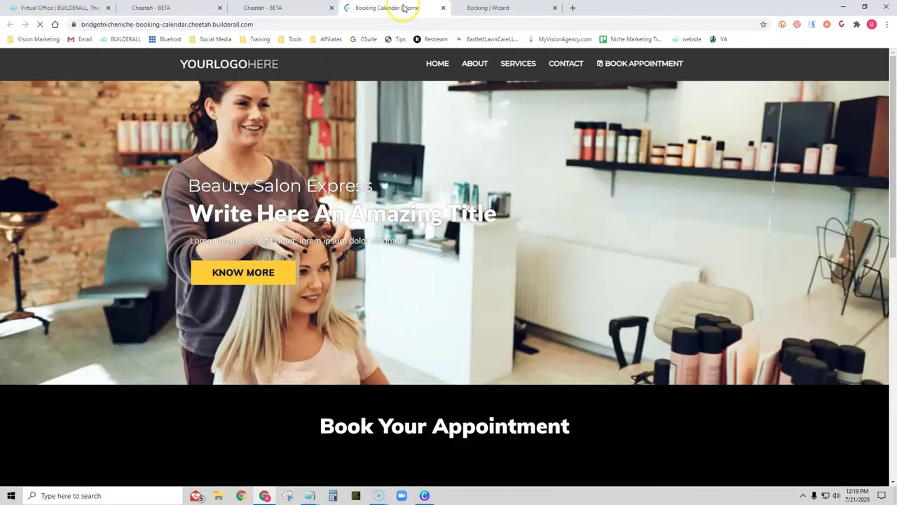
- Choose the first stylist in the site's Hair Cut calendar and select the 2:00 pm slot on July 23, 2020
scroll(677, 242, "down", 5)
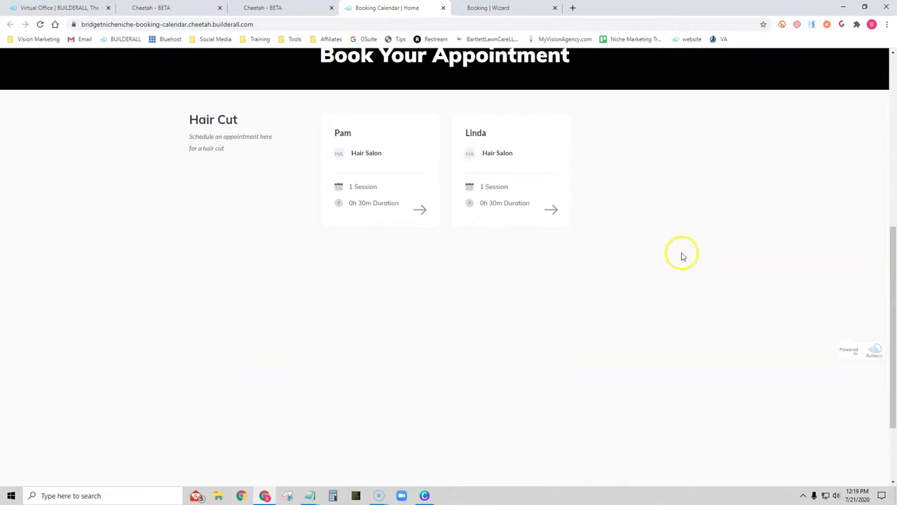
scroll(659, 256, "up", 1)
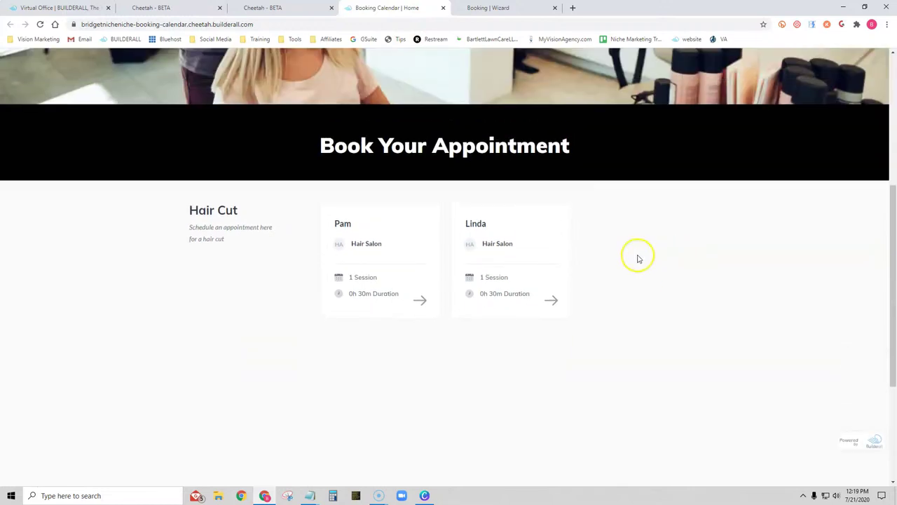
left_click(420, 300)
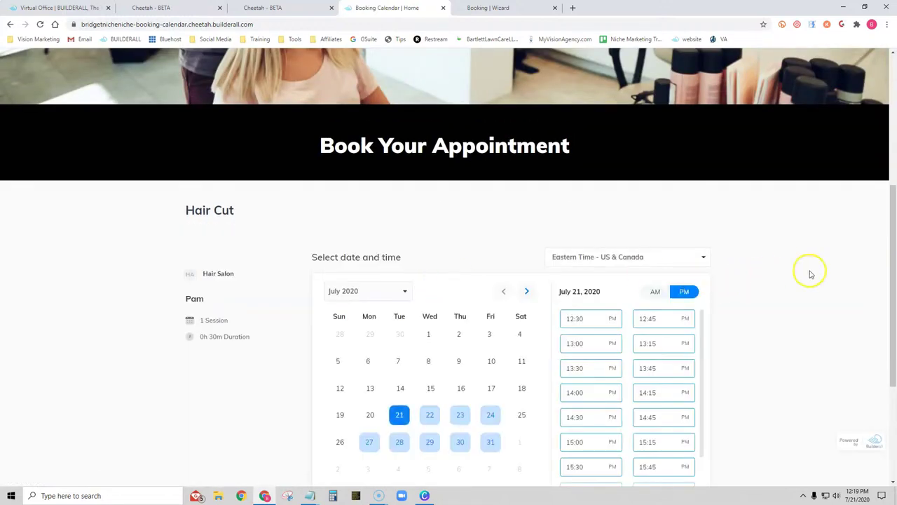
scroll(809, 274, "down", 2)
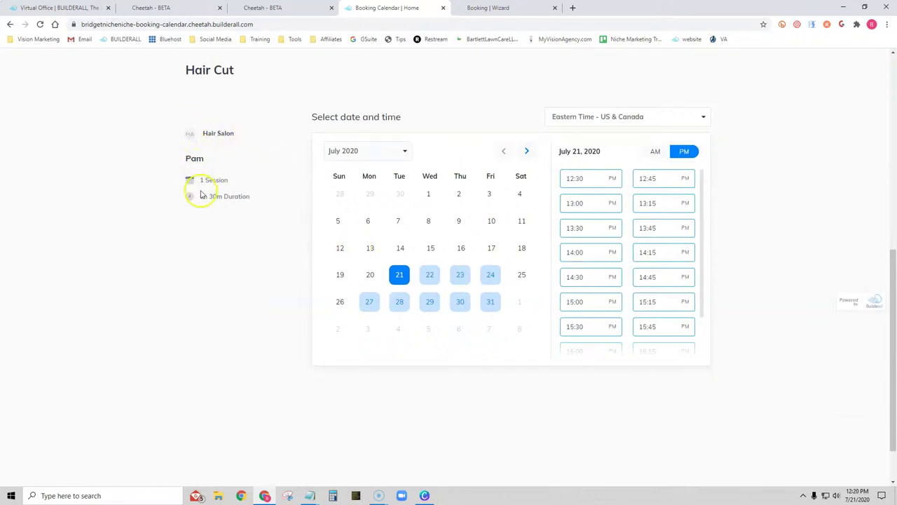
left_click(461, 276)
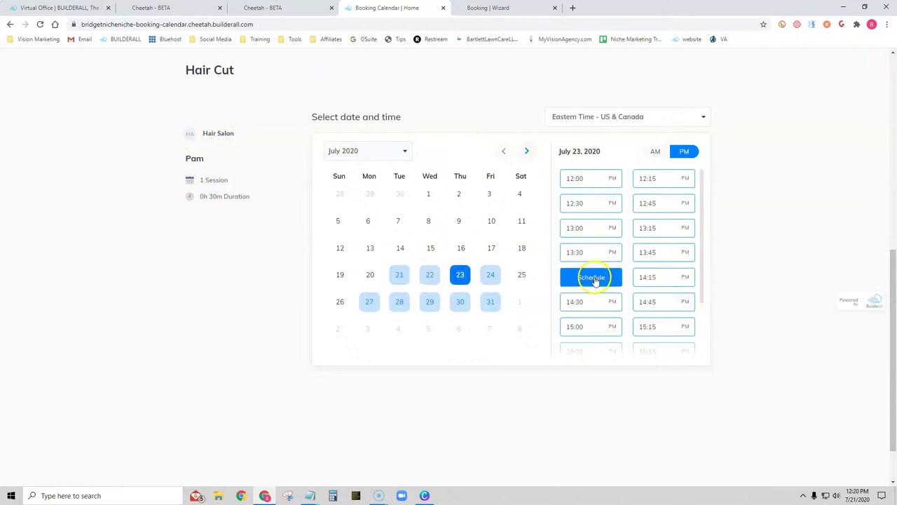
left_click(595, 279)
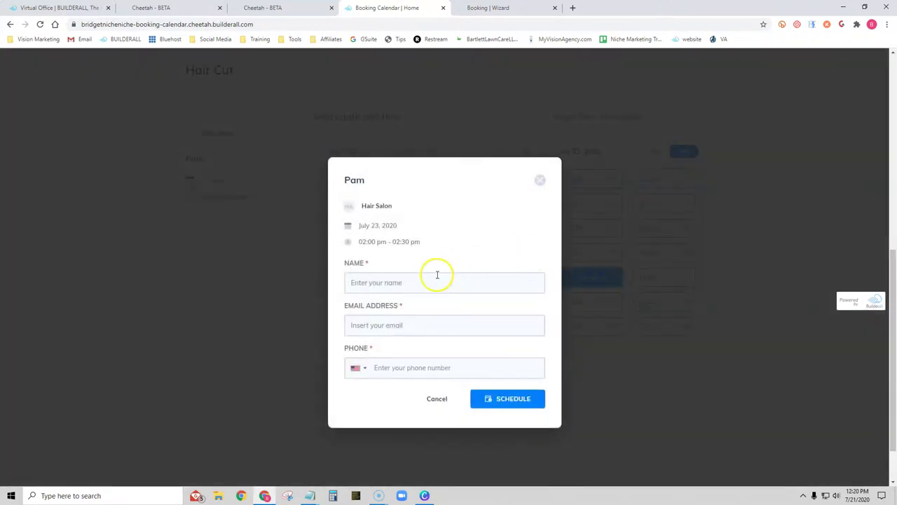
- Fill in the customer's name, email address and phone number, schedule the appointment, and return to the booking home
left_click(382, 283)
left_click(405, 307)
left_click(404, 326)
left_click(404, 348)
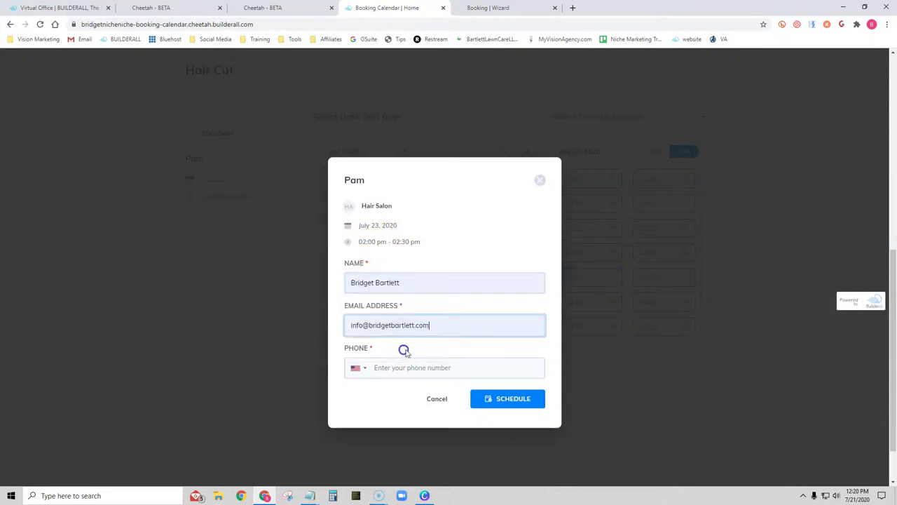
left_click(401, 369)
left_click(399, 390)
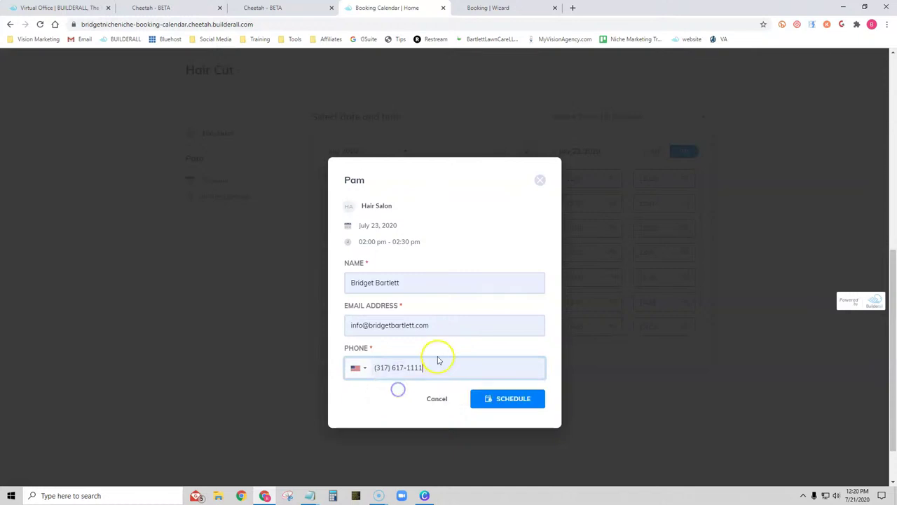
left_click(502, 397)
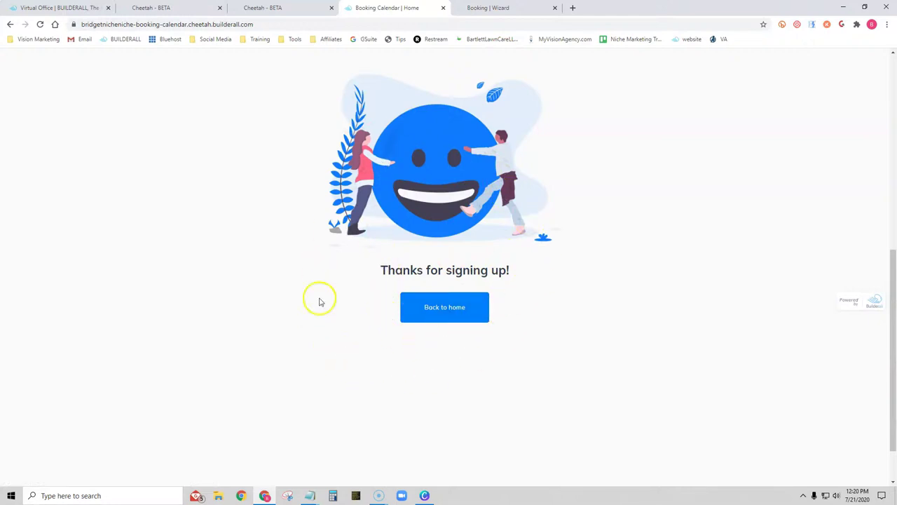
left_click(452, 309)
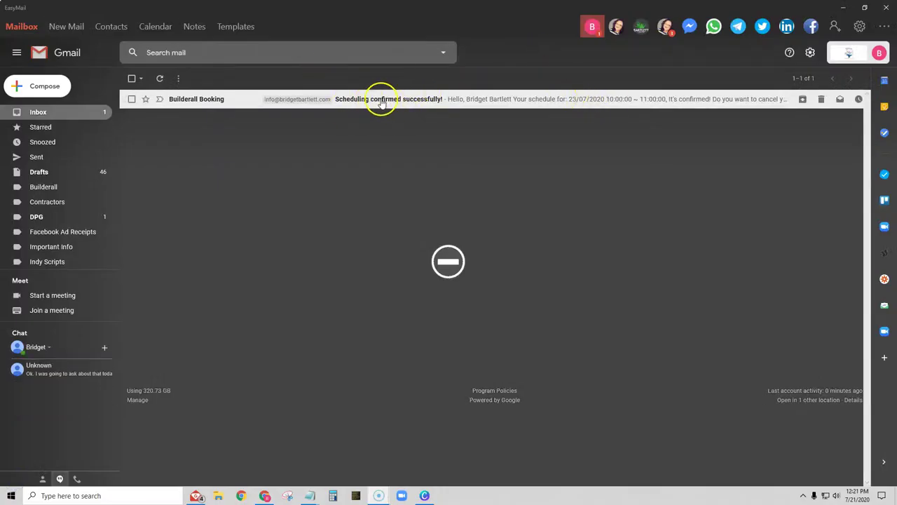
- Check the Builderall Booking confirmation email in Gmail, and test the published site's BOOK APPOINTMENT menu link
left_click(462, 99)
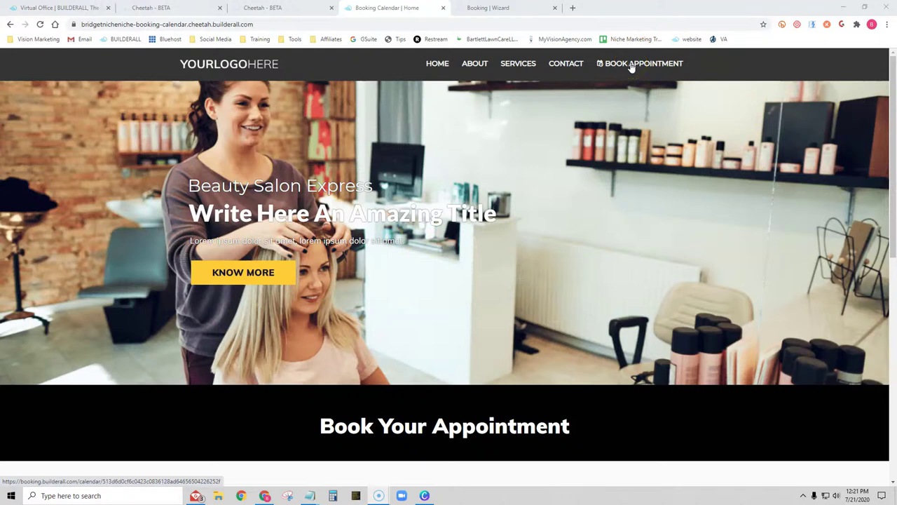
left_click(631, 65)
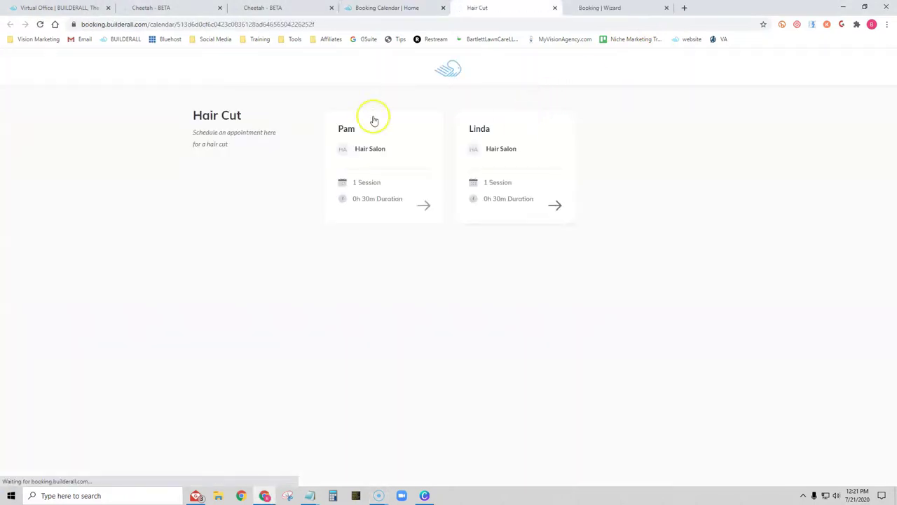